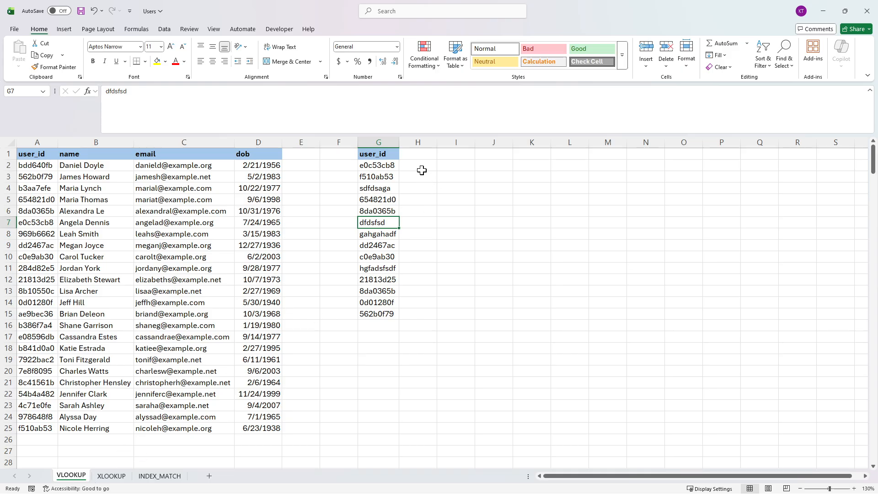
Step: Review the user table in A2:D25 and the separate user_id list in G2:G15 with its empty neighbouring column H
{"action": "left_click_drag", "start_coordinate": [40, 165], "coordinate": [269, 431]}
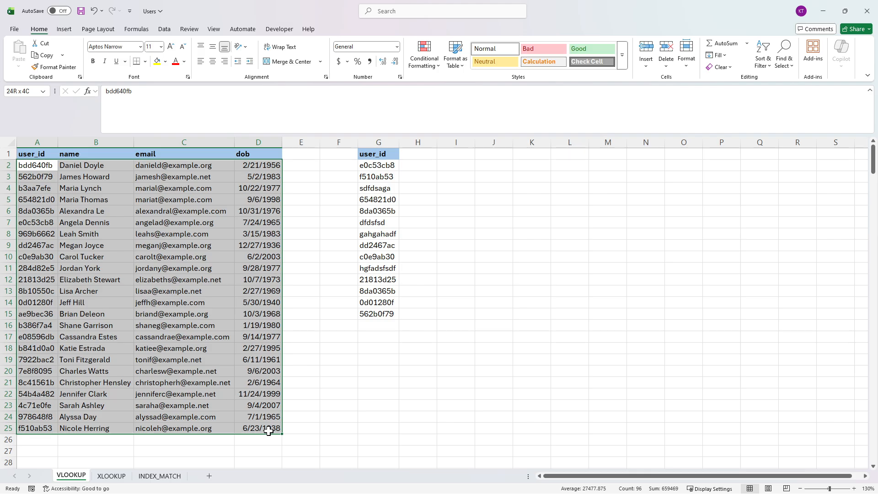
{"action": "left_click_drag", "start_coordinate": [415, 164], "coordinate": [425, 320]}
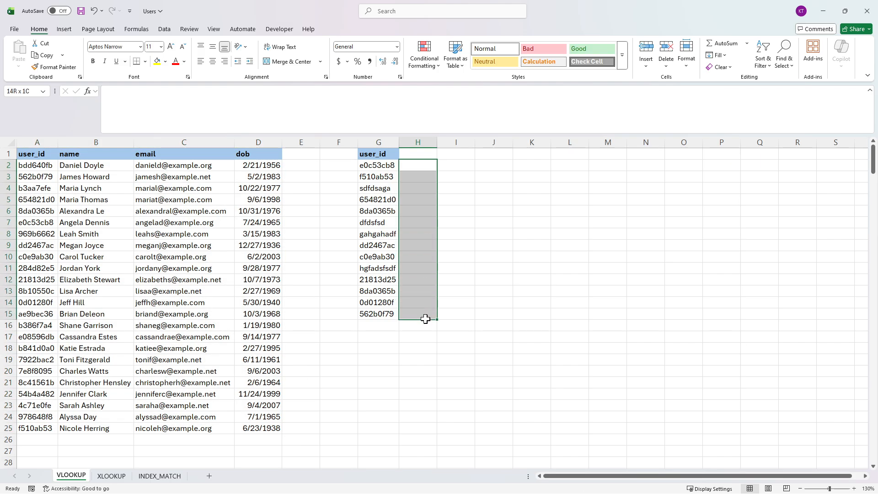
{"action": "left_click", "coordinate": [108, 165]}
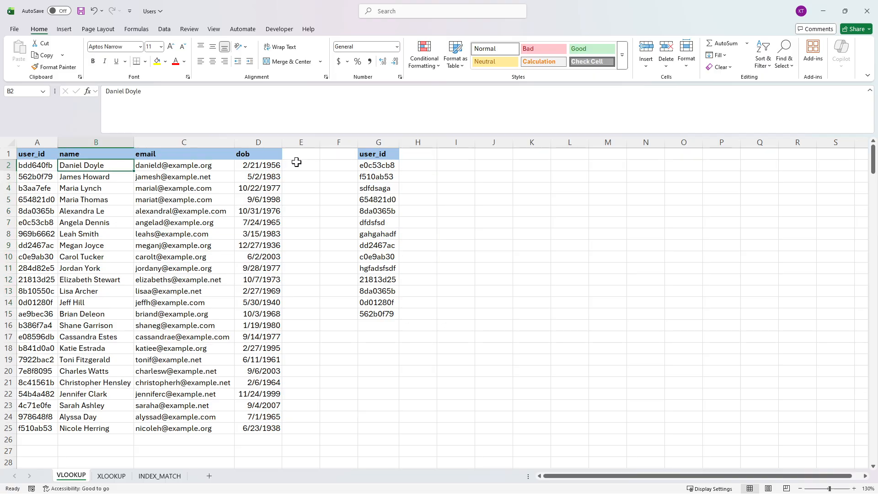
{"action": "left_click_drag", "start_coordinate": [366, 167], "coordinate": [372, 314]}
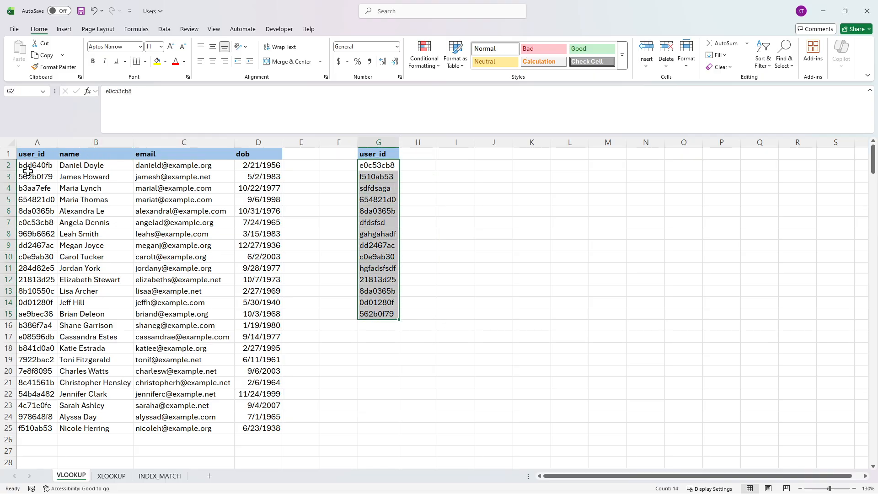
{"action": "left_click", "coordinate": [416, 162]}
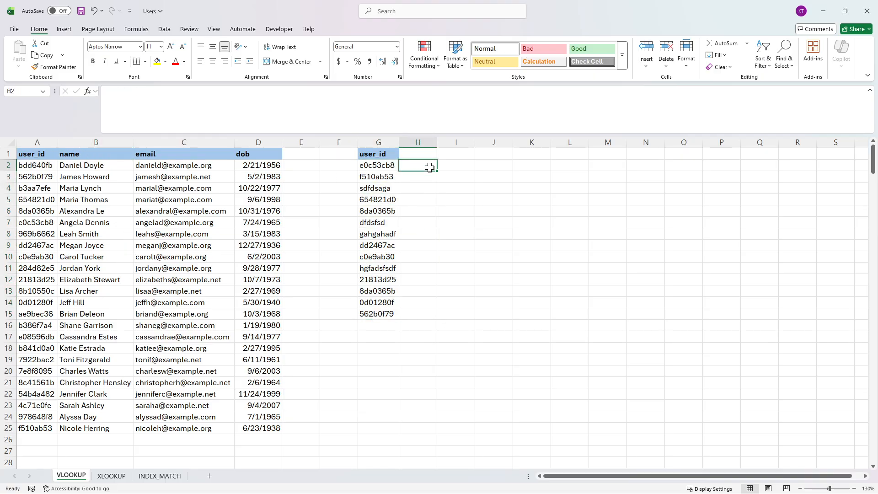
Step: Add the header name in H1, beside the second user_id list
{"action": "left_click", "coordinate": [424, 153]}
{"action": "type", "text": "name"}
{"action": "key", "text": "Return"}
Step: Enter the exact-match formula =VLOOKUP(G2,A2:D25,2,0) in H2 and fit column H to its contents
{"action": "type", "text": "="}
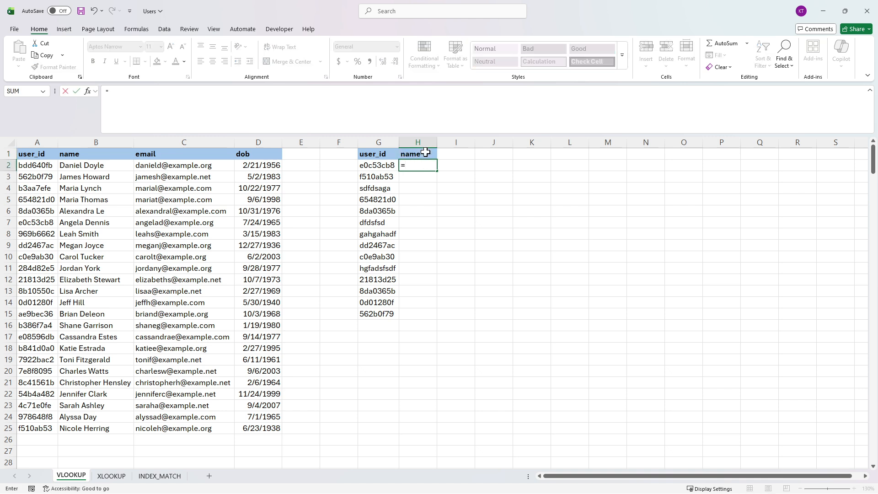
{"action": "type", "text": "vl"}
{"action": "key", "text": "Tab"}
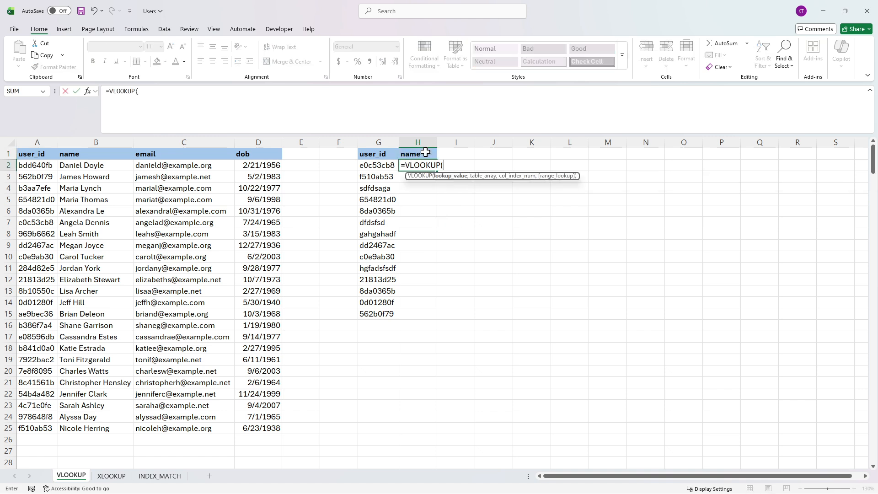
{"action": "left_click", "coordinate": [229, 108]}
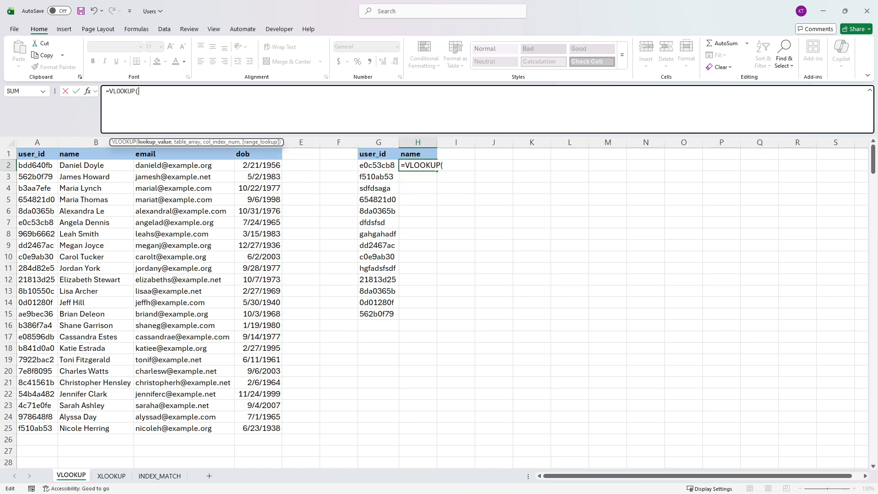
{"action": "type", "text": "g2"}
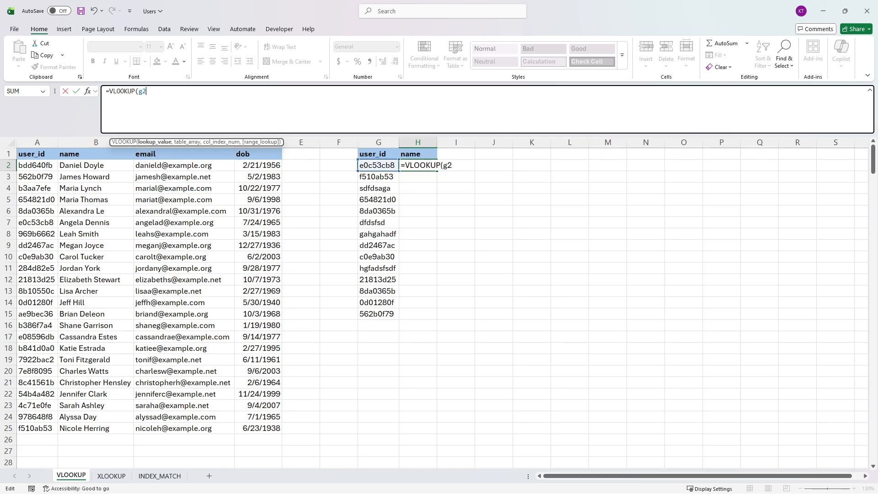
{"action": "type", "text": ","}
{"action": "left_click_drag", "start_coordinate": [30, 168], "coordinate": [273, 422]}
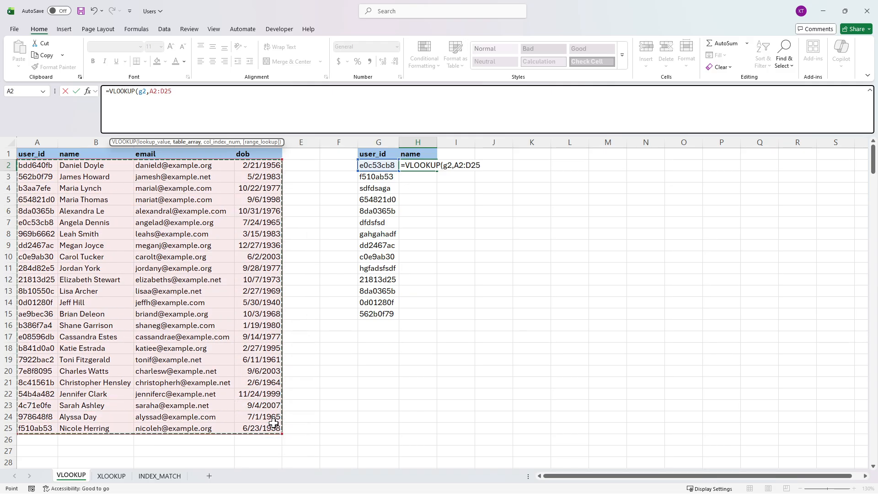
{"action": "key", "text": "F2"}
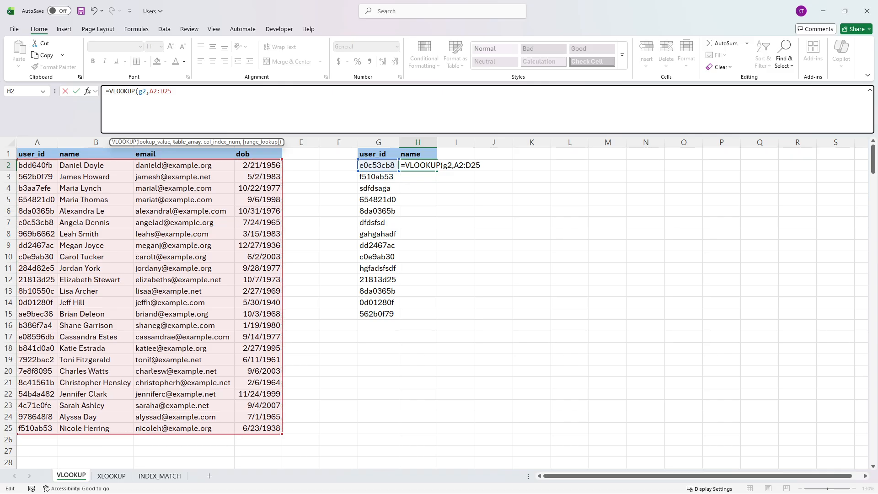
{"action": "type", "text": ",2"}
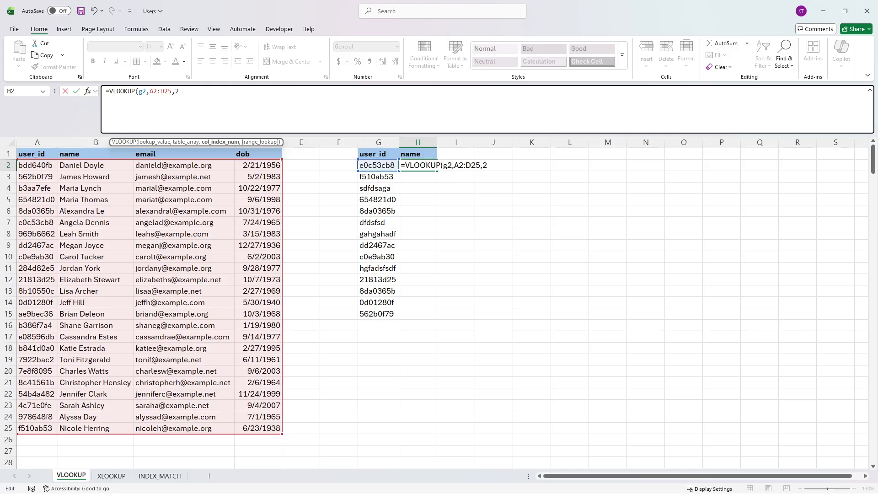
{"action": "type", "text": ","}
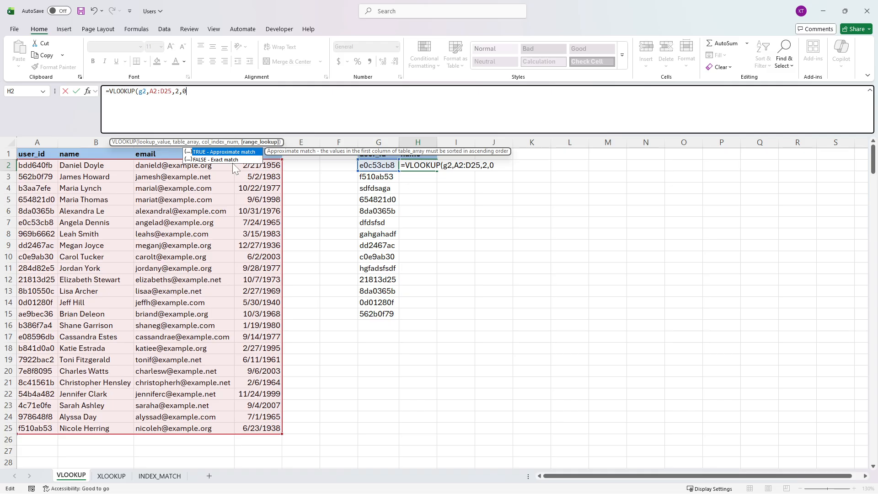
{"action": "type", "text": "0)"}
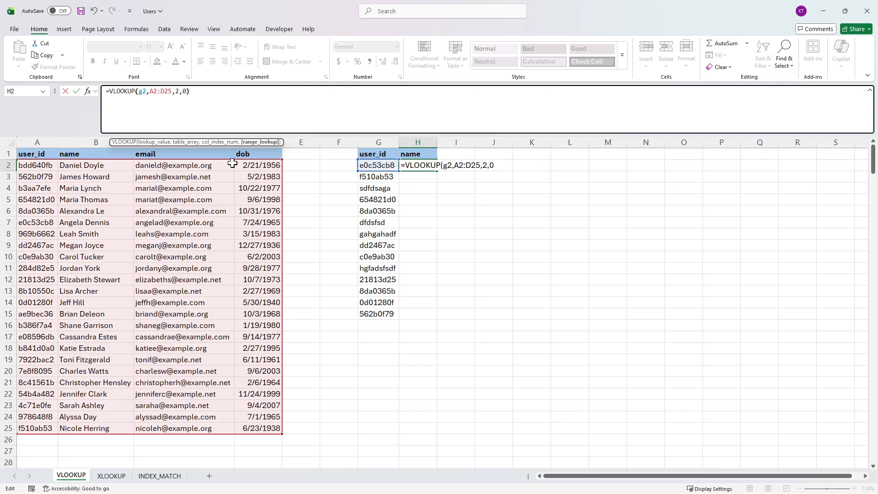
{"action": "key", "text": "Return"}
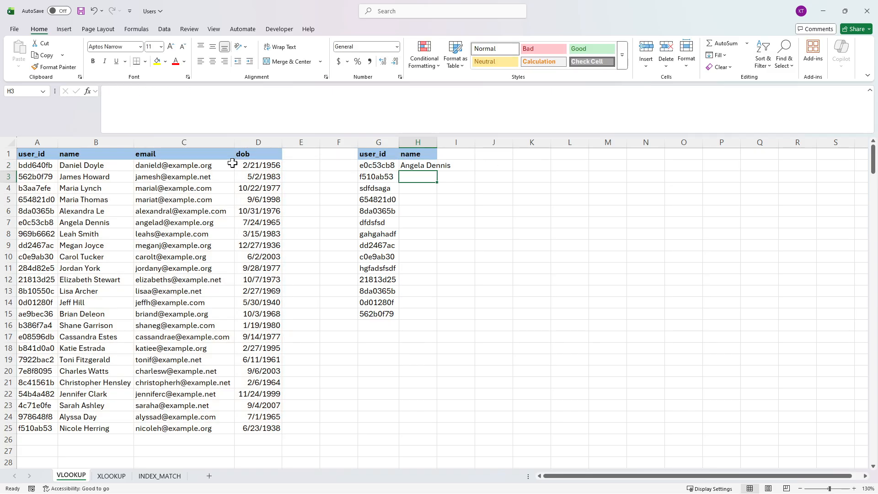
{"action": "double_click", "coordinate": [437, 143]}
Step: Check the H2 result against its matching row 7 and fill the formula down to H15
{"action": "left_click", "coordinate": [443, 165]}
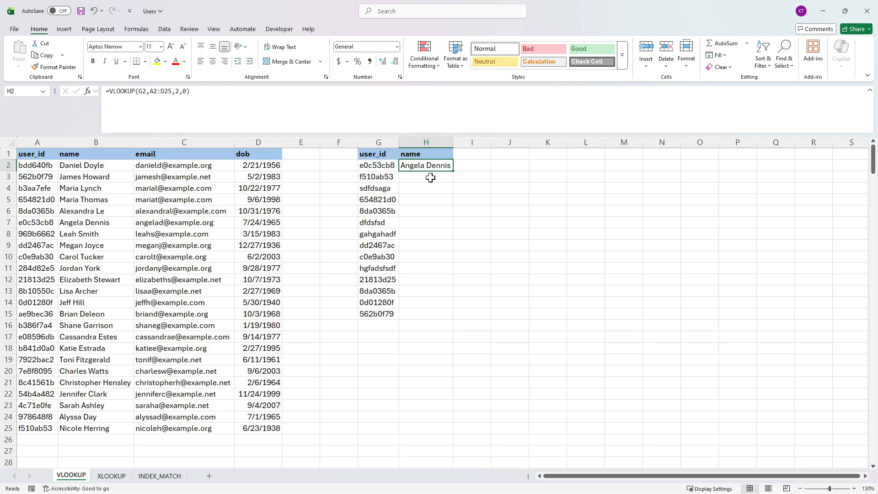
{"action": "left_click_drag", "start_coordinate": [39, 223], "coordinate": [262, 225]}
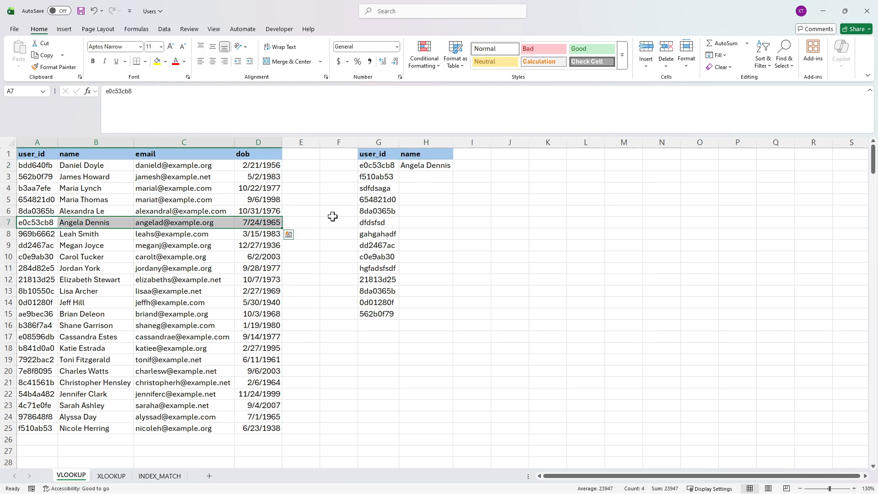
{"action": "left_click", "coordinate": [428, 166]}
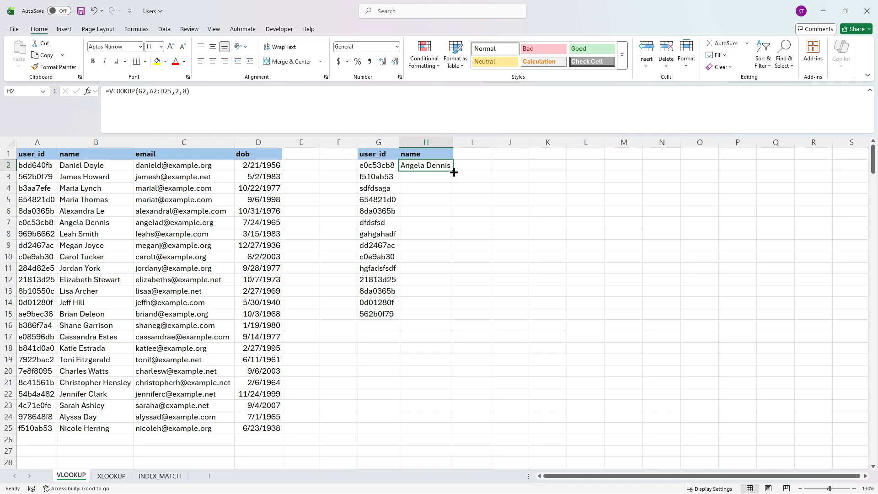
{"action": "double_click", "coordinate": [454, 172]}
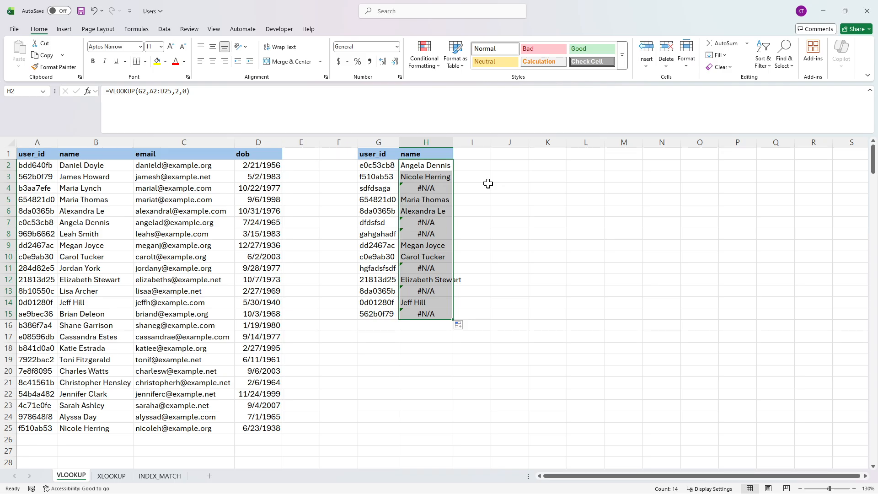
Step: Compare the table range used by the VLOOKUP formulas in H2, H3 and H15
{"action": "left_click", "coordinate": [415, 167]}
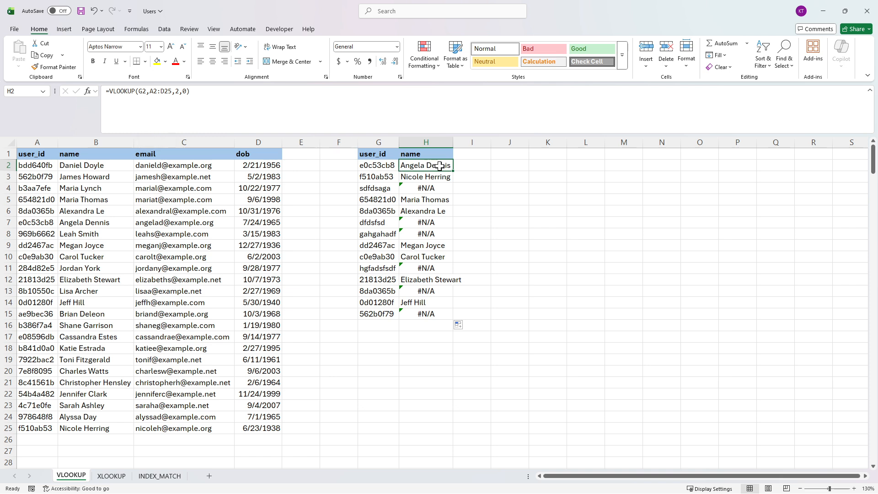
{"action": "left_click_drag", "start_coordinate": [150, 91], "coordinate": [169, 91]}
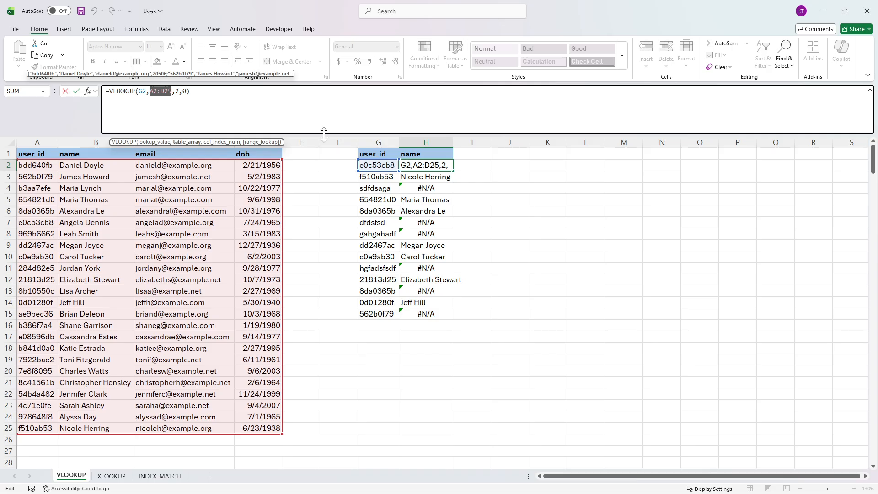
{"action": "key", "text": "ctrl+Return"}
{"action": "left_click", "coordinate": [434, 181]}
{"action": "left_click_drag", "start_coordinate": [150, 91], "coordinate": [168, 91]}
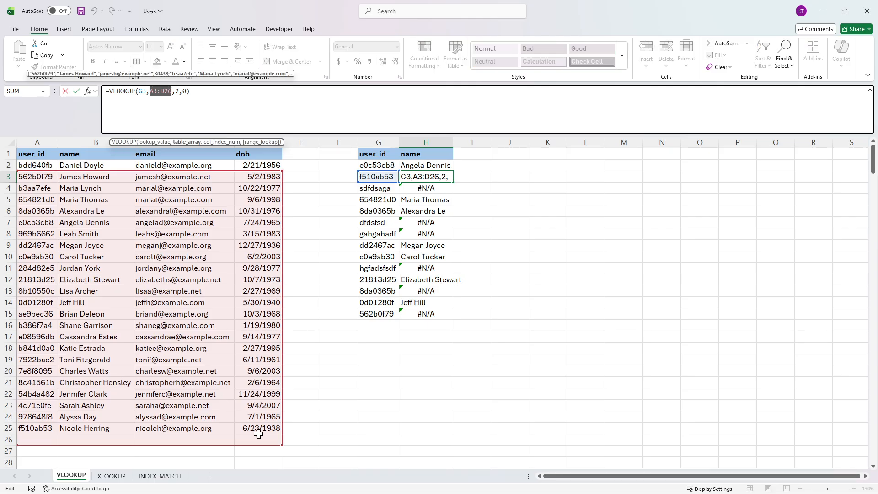
{"action": "key", "text": "Escape"}
{"action": "left_click", "coordinate": [433, 314]}
{"action": "left_click_drag", "start_coordinate": [153, 91], "coordinate": [178, 91]}
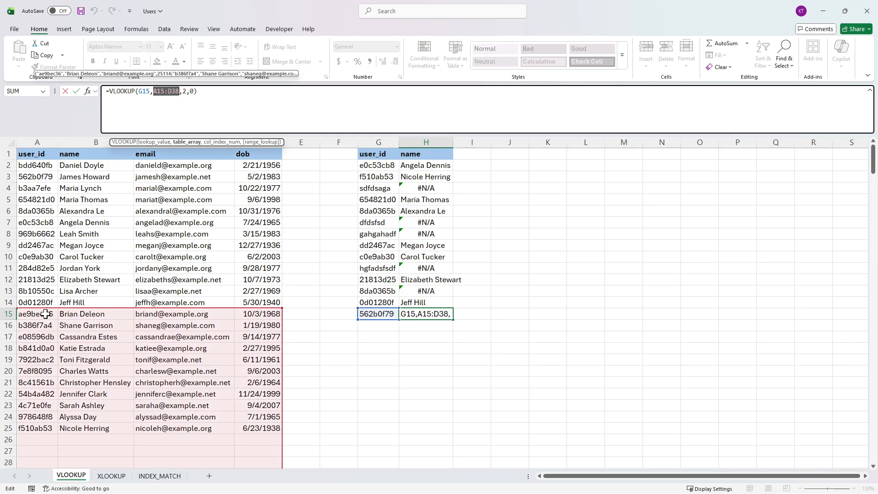
{"action": "key", "text": "Escape"}
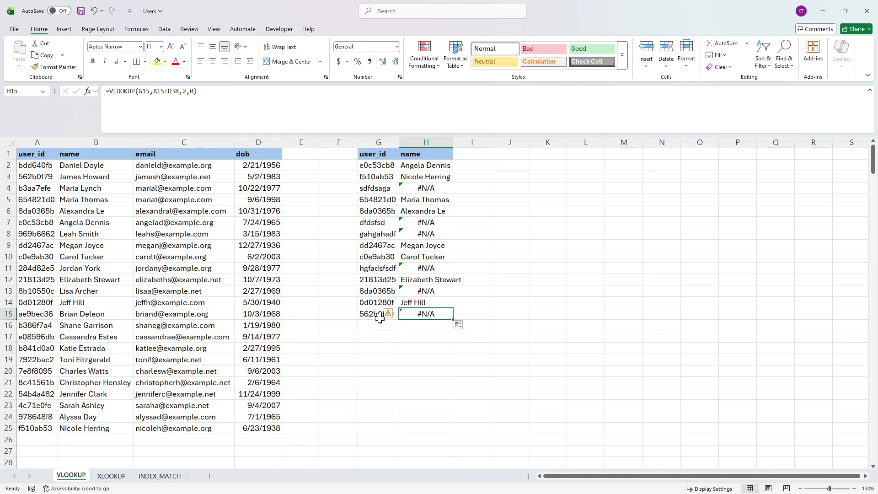
Step: Search the sheet for the user ID copied from G15 to locate it in the user table
{"action": "left_click", "coordinate": [382, 316]}
{"action": "key", "text": "ctrl+c"}
{"action": "key", "text": "ctrl+f"}
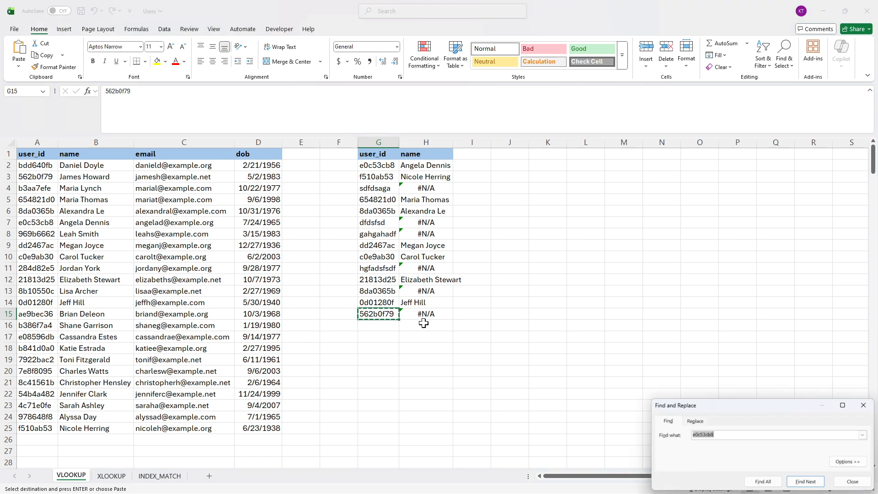
{"action": "left_click_drag", "start_coordinate": [721, 412], "coordinate": [580, 238]}
{"action": "key", "text": "ctrl+v"}
{"action": "left_click", "coordinate": [663, 309]}
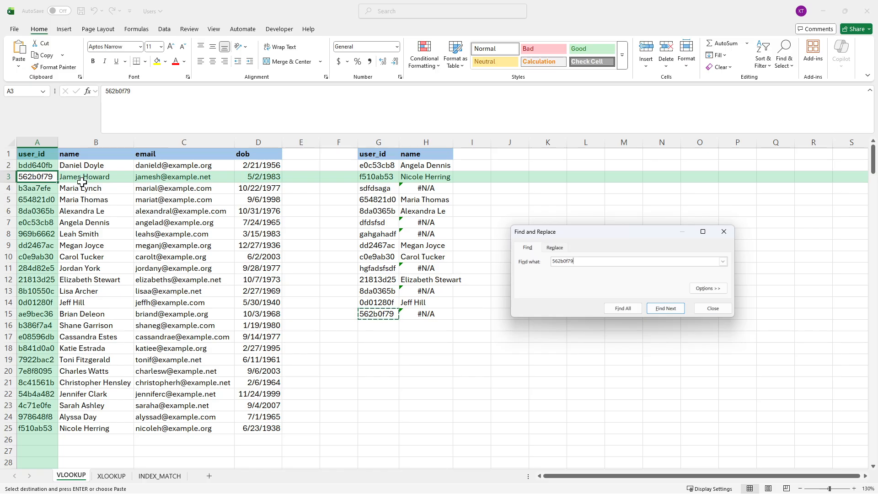
{"action": "key", "text": "Escape"}
Step: Clear the formulas in H3:H15 and make the table range in the H2 formula absolute as $A$2:$D$25
{"action": "left_click_drag", "start_coordinate": [428, 177], "coordinate": [440, 315]}
{"action": "key", "text": "Delete"}
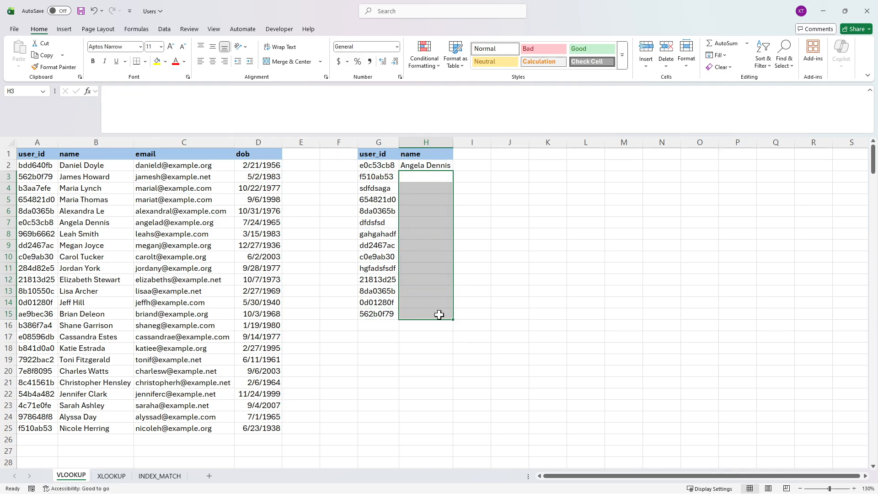
{"action": "left_click", "coordinate": [438, 165]}
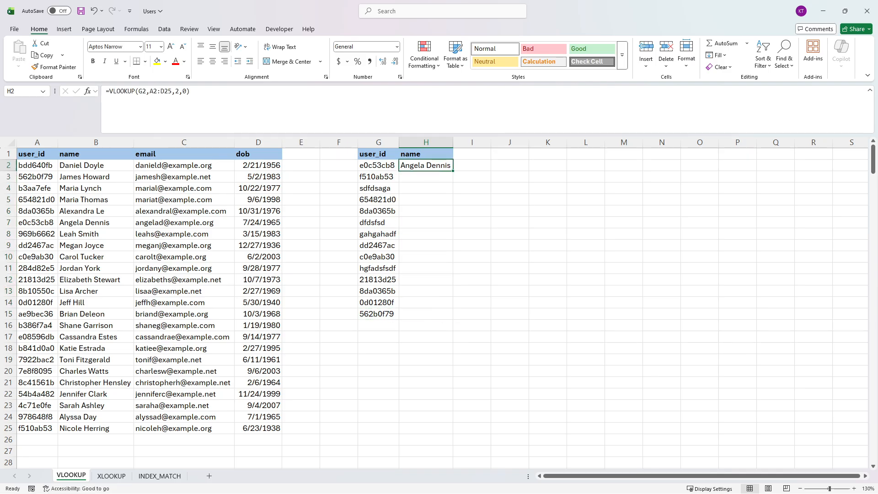
{"action": "left_click", "coordinate": [152, 91]}
{"action": "left_click_drag", "start_coordinate": [152, 91], "coordinate": [164, 91]}
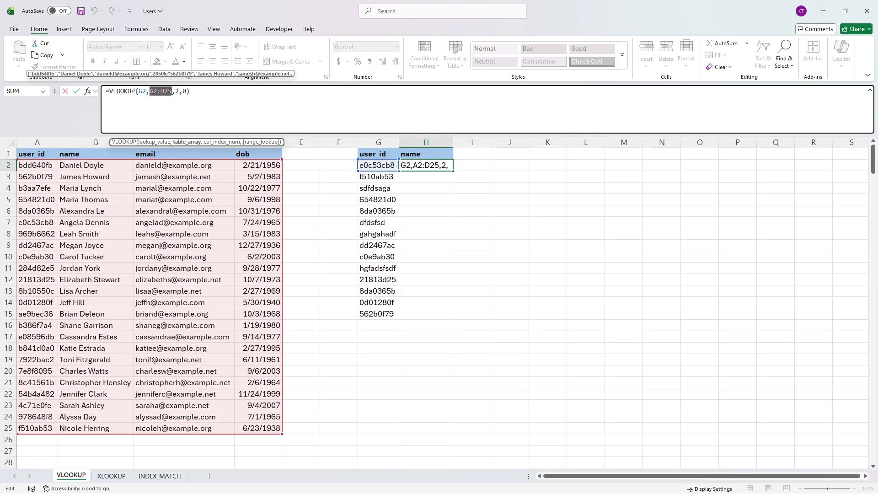
{"action": "key", "text": "F4"}
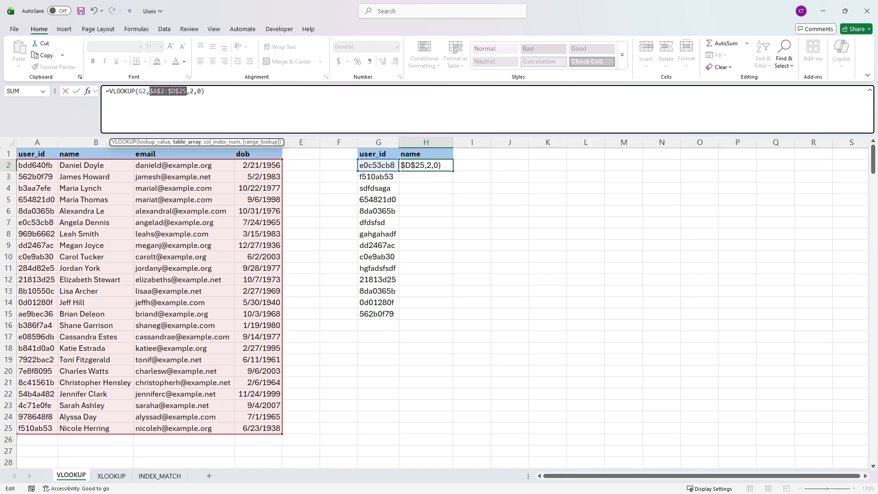
{"action": "key", "text": "Return"}
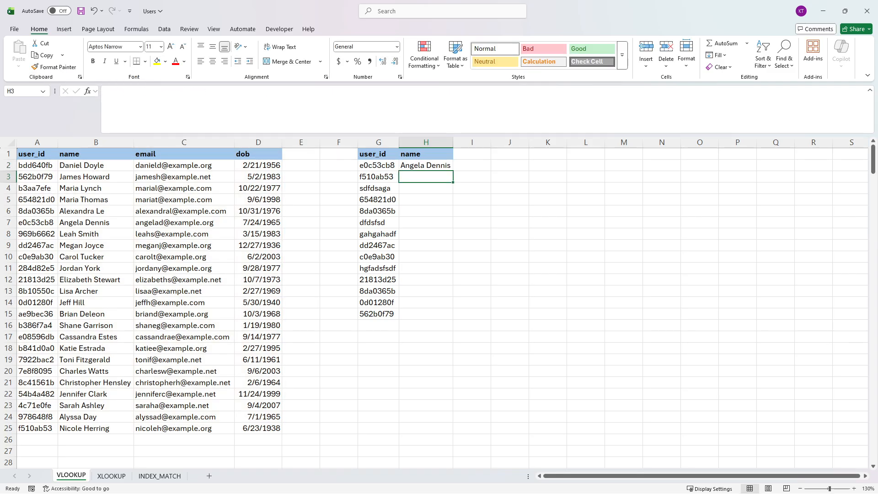
Step: Fill the H2 VLOOKUP formula down to H15 and check the formula in H15
{"action": "left_click", "coordinate": [442, 166]}
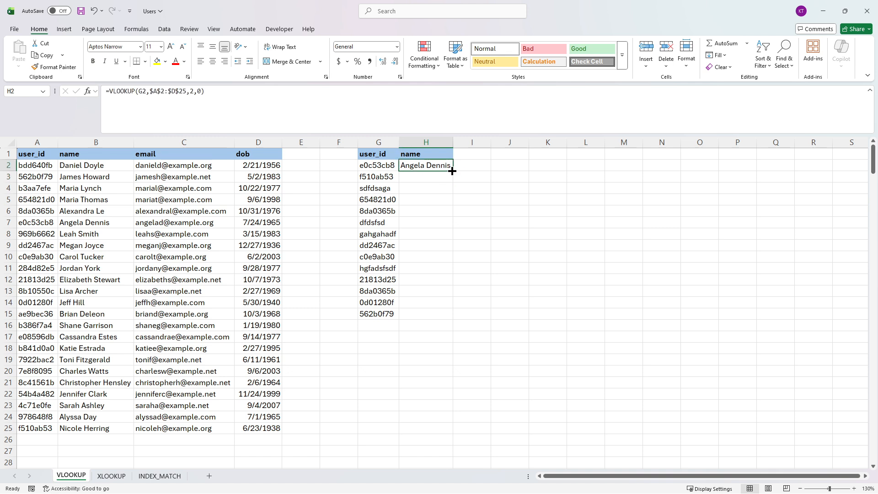
{"action": "double_click", "coordinate": [452, 172]}
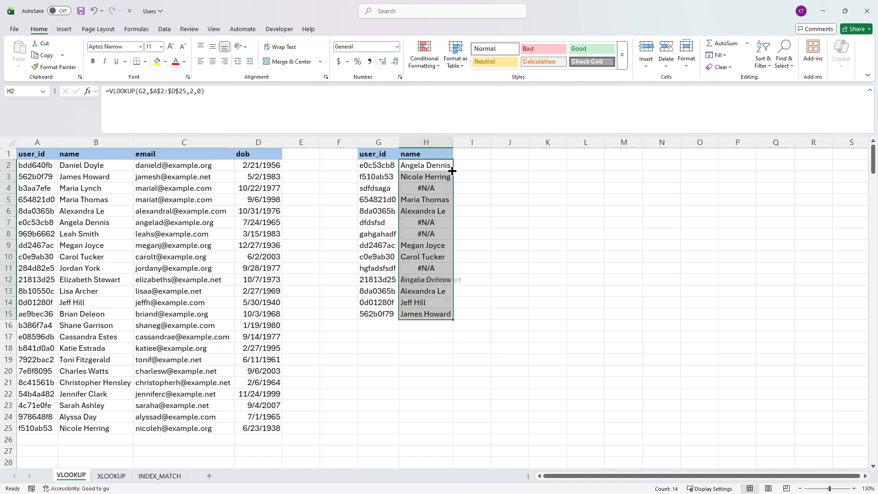
{"action": "left_click", "coordinate": [439, 316]}
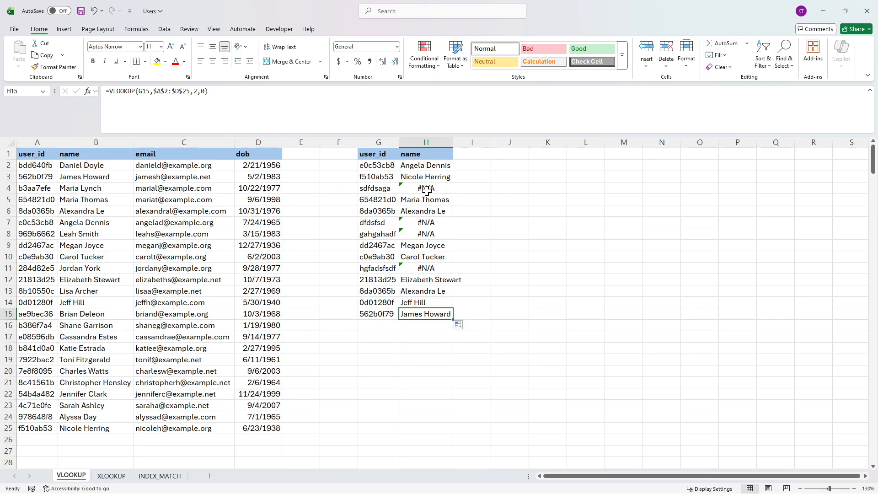
Step: Inspect the user IDs in G7, G8 and G4 against their lookup results
{"action": "left_click", "coordinate": [380, 224]}
{"action": "left_click", "coordinate": [378, 233]}
{"action": "left_click", "coordinate": [390, 189]}
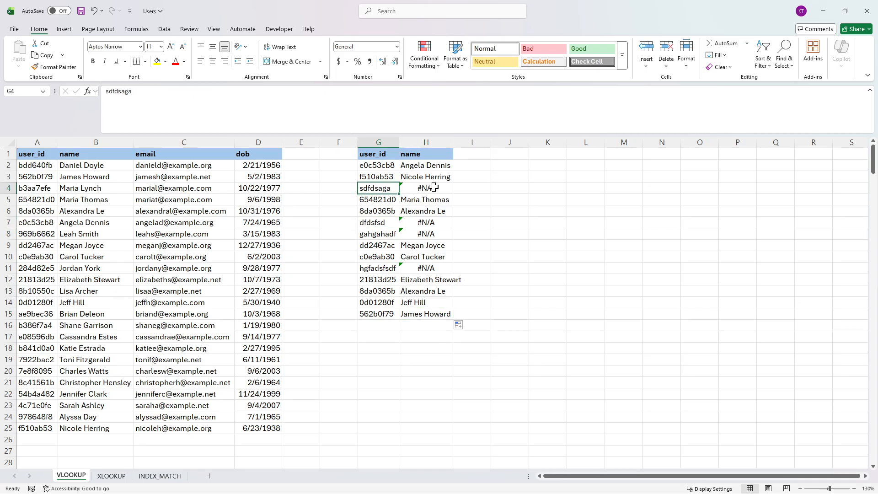
Step: Wrap the VLOOKUP formula in H2 with ISERROR, preview its evaluated result and restore the formula text
{"action": "left_click", "coordinate": [433, 187]}
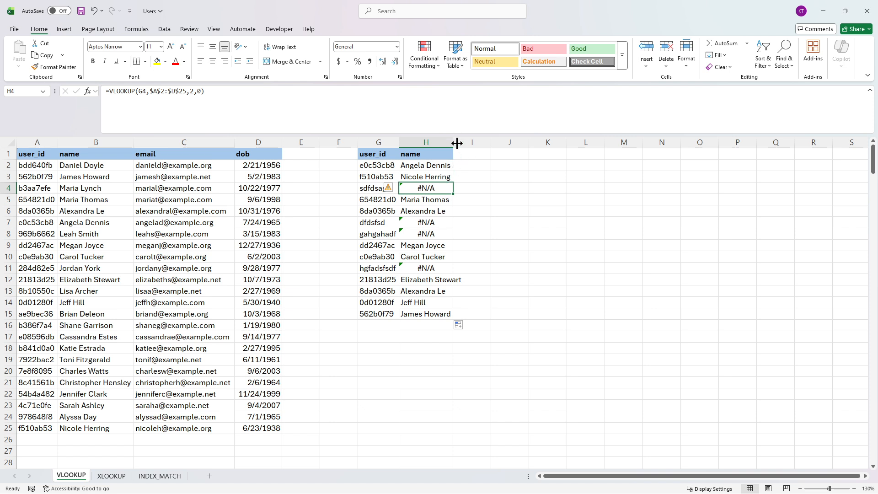
{"action": "left_click", "coordinate": [442, 166]}
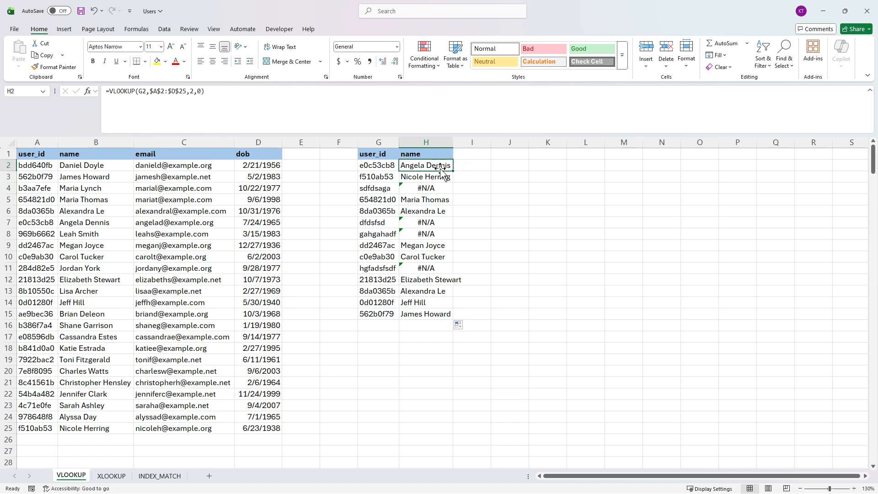
{"action": "left_click", "coordinate": [433, 187]}
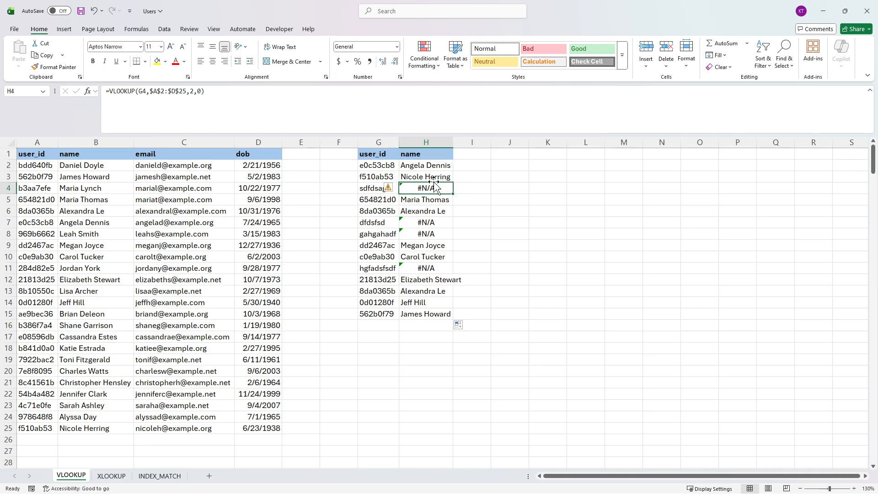
{"action": "left_click", "coordinate": [431, 176]}
{"action": "left_click", "coordinate": [427, 165]}
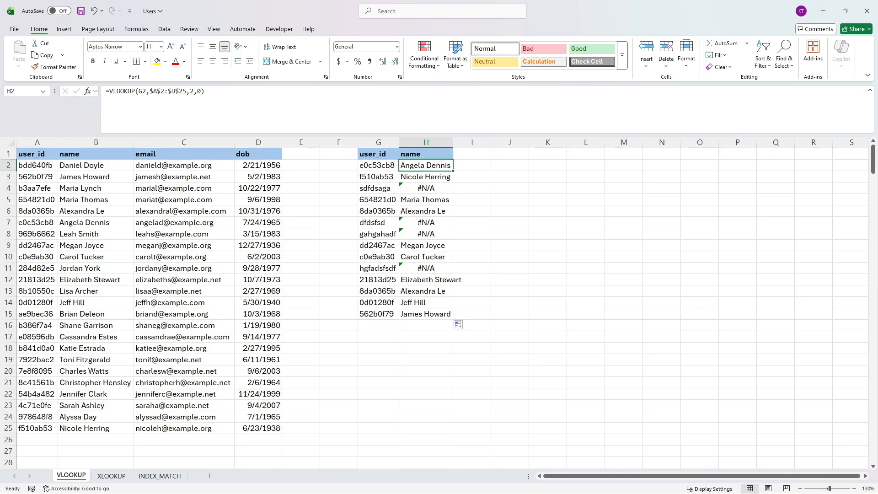
{"action": "left_click", "coordinate": [109, 92]}
{"action": "type", "text": "iserror("}
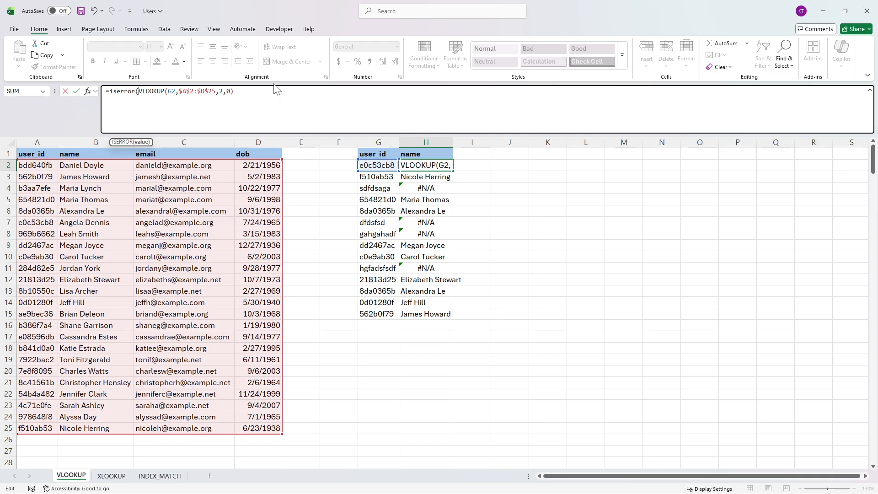
{"action": "key", "text": "End"}
{"action": "type", "text": ")"}
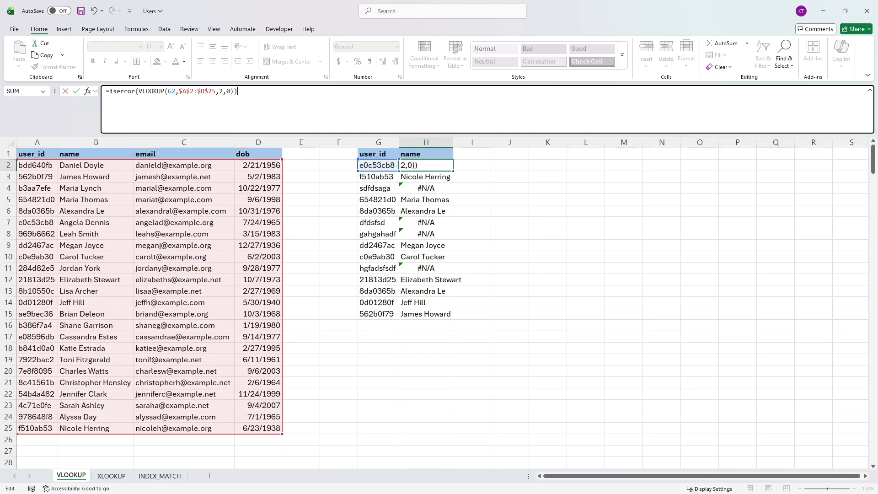
{"action": "key", "text": "F9"}
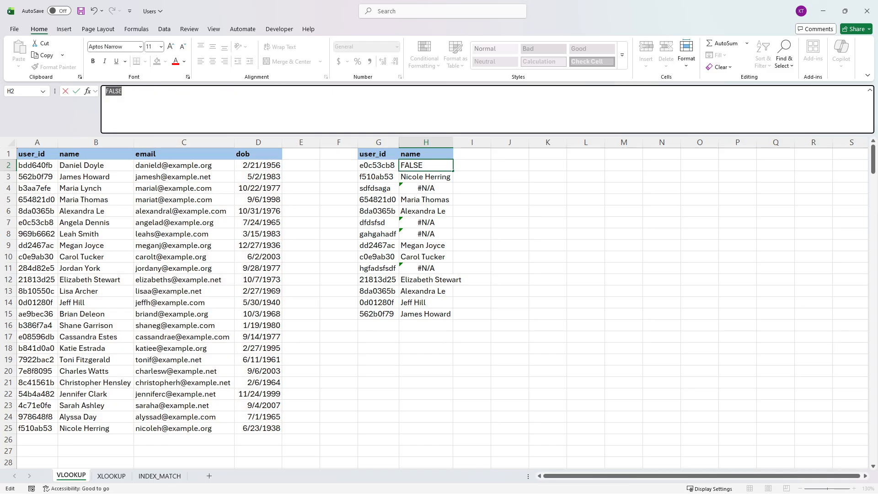
{"action": "key", "text": "ctrl+z"}
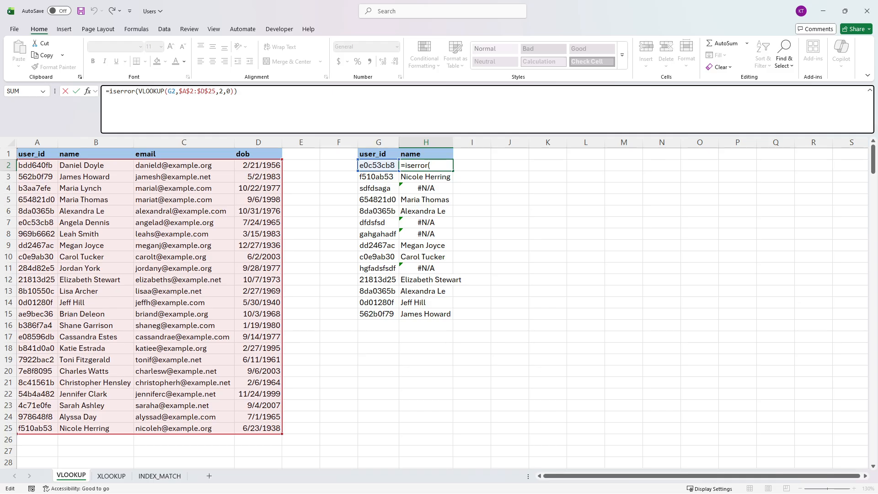
Step: Extend the H2 formula with IF to return "User does not exist" on an error and otherwise the same VLOOKUP result
{"action": "type", "text": "if("}
{"action": "key", "text": "End"}
{"action": "type", "text": ","}
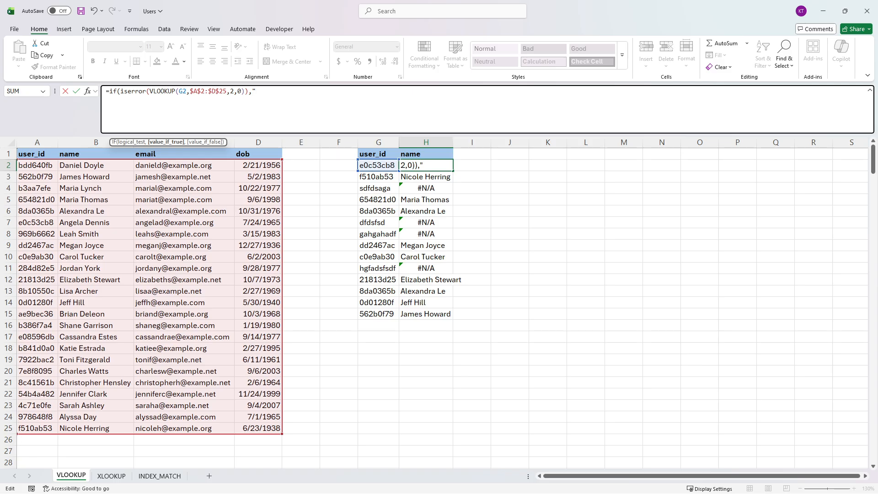
{"action": "type", "text": "\"User does not exist\","}
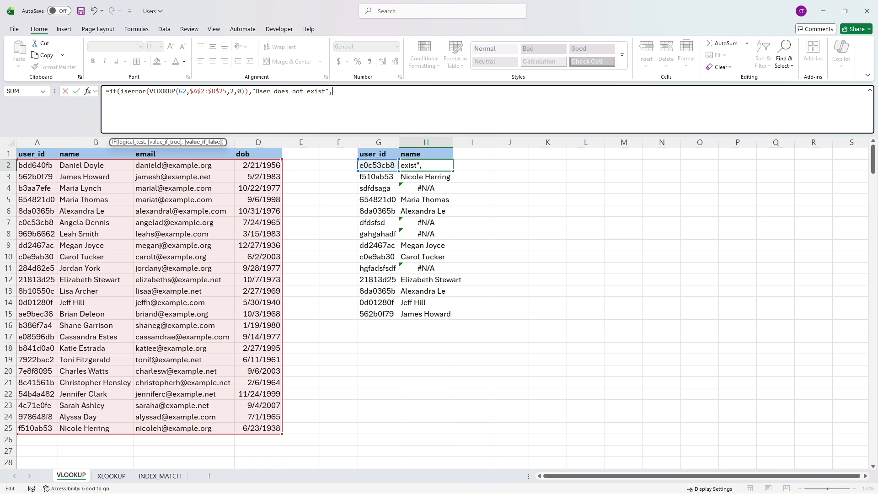
{"action": "left_click", "coordinate": [157, 92]}
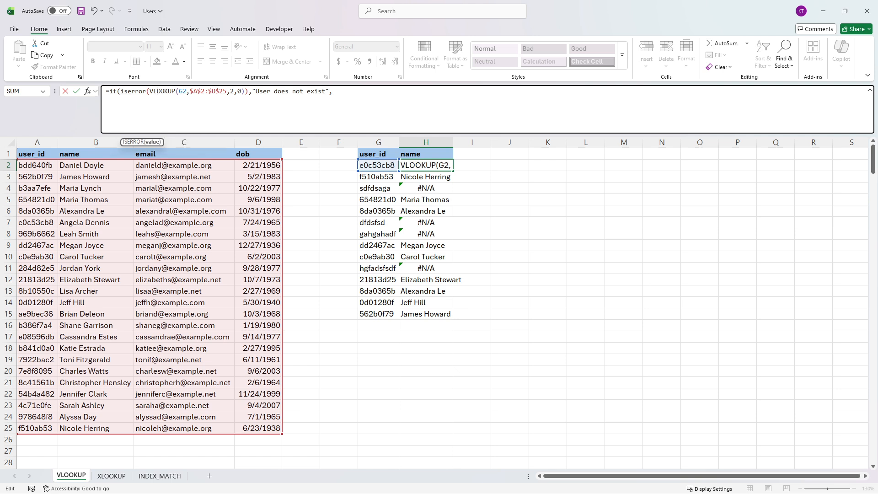
{"action": "left_click", "coordinate": [151, 143]}
{"action": "key", "text": "ctrl+c"}
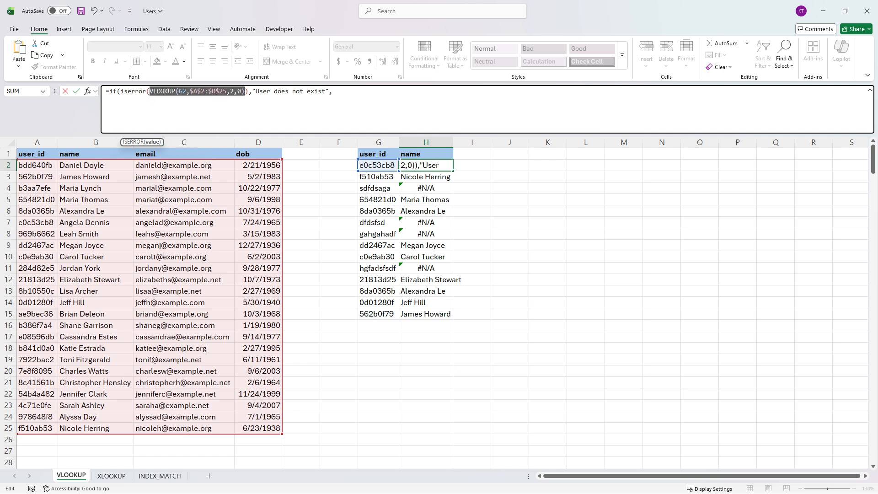
{"action": "key", "text": "End"}
{"action": "key", "text": "ctrl+v"}
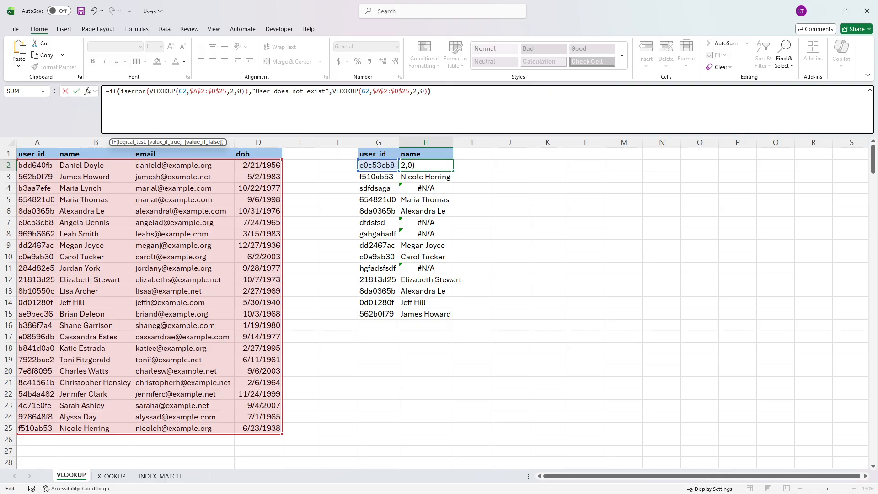
{"action": "key", "text": "Return"}
Step: Fill the H2 formula down to H15 and autofit the width of column H
{"action": "left_click", "coordinate": [449, 165]}
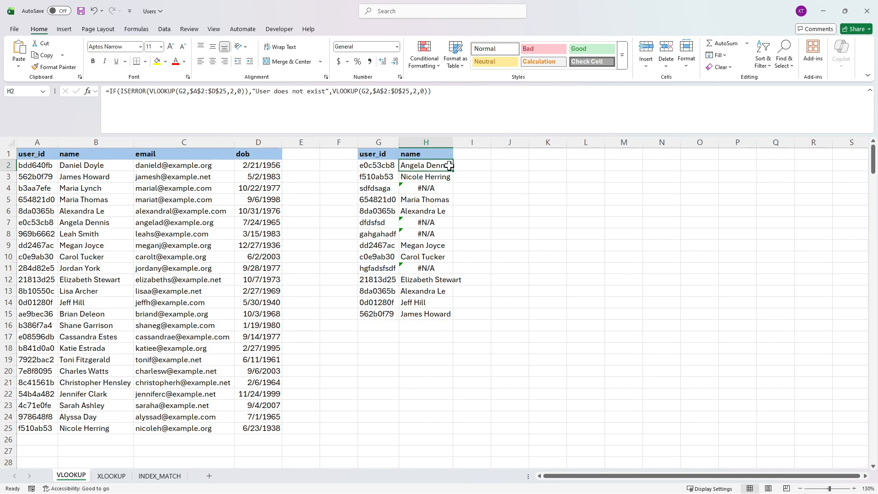
{"action": "double_click", "coordinate": [453, 170]}
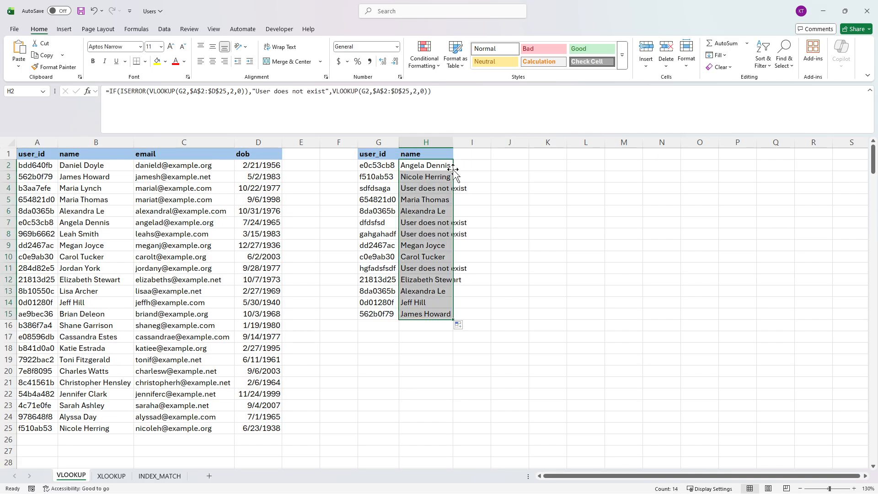
{"action": "double_click", "coordinate": [450, 144]}
{"action": "left_click", "coordinate": [448, 188]}
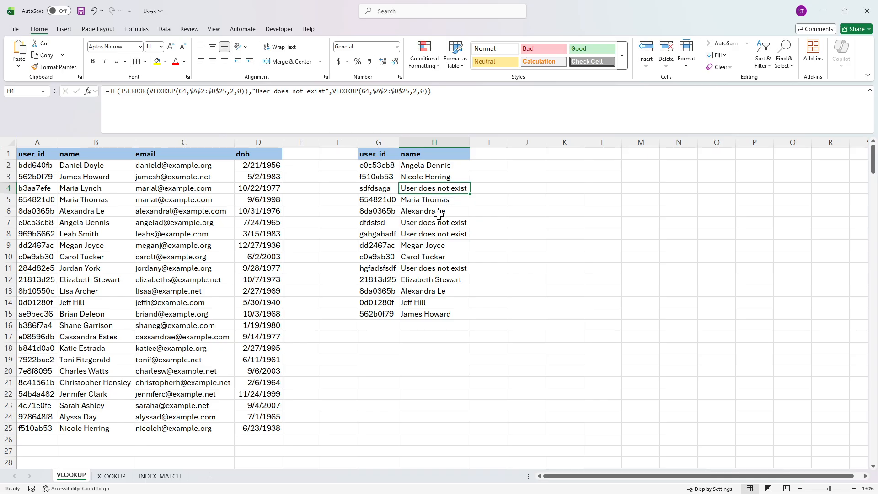
{"action": "left_click_drag", "start_coordinate": [438, 224], "coordinate": [439, 234]}
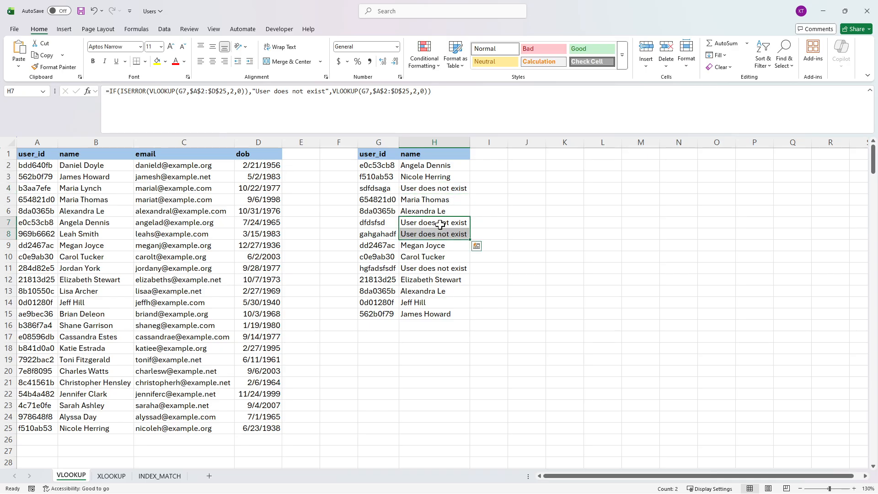
{"action": "left_click", "coordinate": [436, 191]}
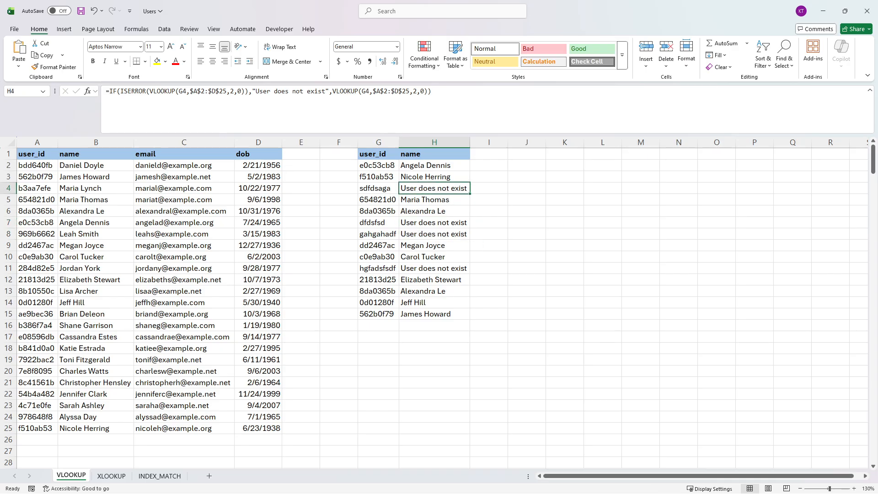
Step: Replace the "User does not exist" text in the H2 formula with an empty string and refill the formula down to H15
{"action": "left_click", "coordinate": [439, 165]}
{"action": "left_click_drag", "start_coordinate": [325, 92], "coordinate": [256, 92]}
{"action": "key", "text": "ctrl+c"}
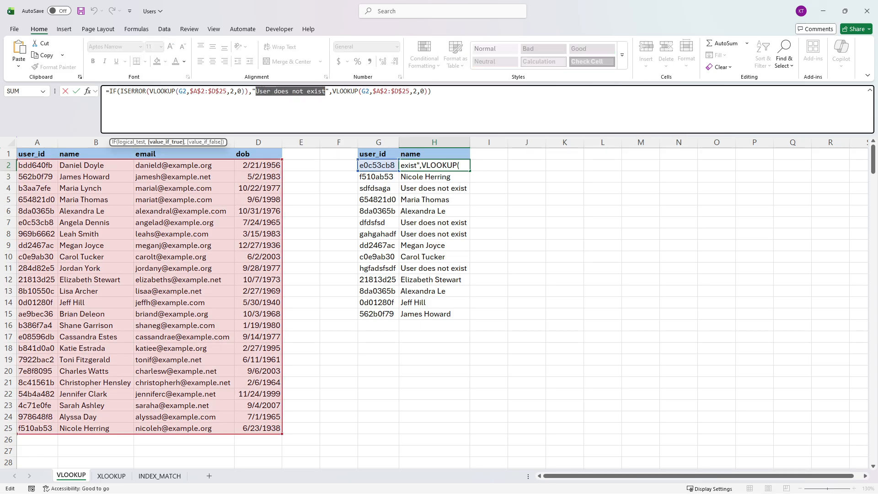
{"action": "key", "text": "BackSpace"}
{"action": "key", "text": "ctrl+v"}
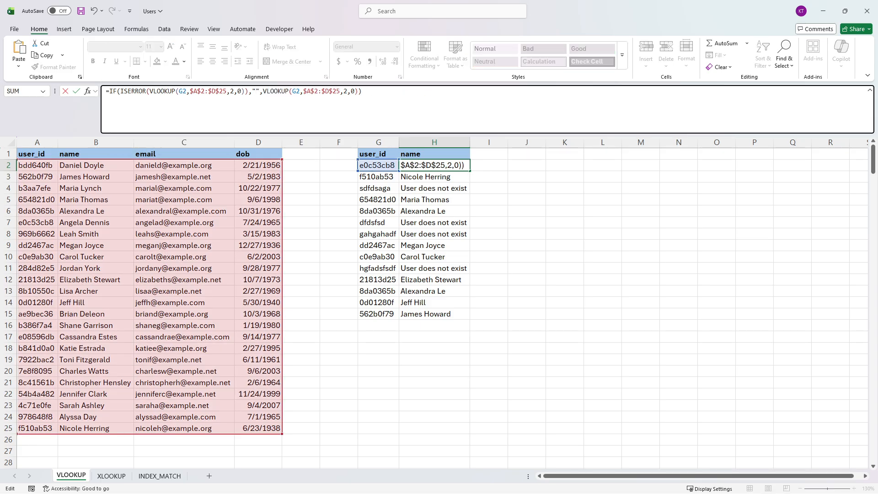
{"action": "key", "text": "Return"}
{"action": "left_click", "coordinate": [456, 165]}
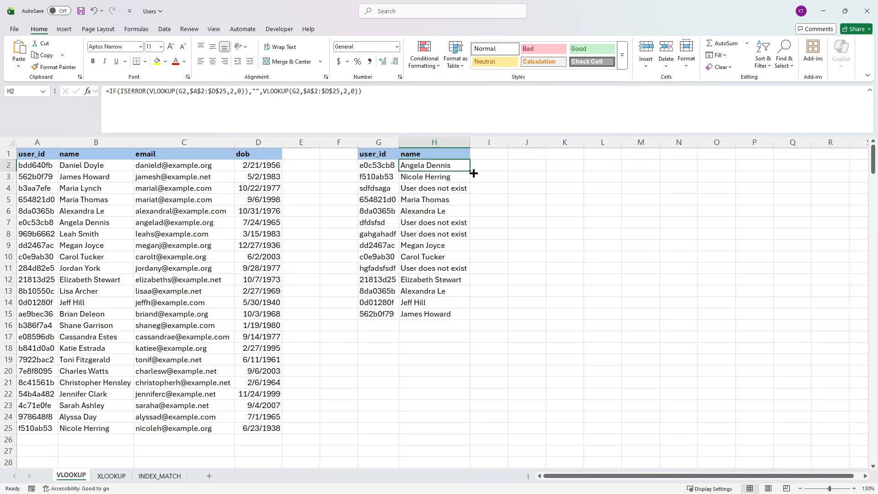
{"action": "double_click", "coordinate": [471, 171]}
{"action": "left_click", "coordinate": [429, 225]}
{"action": "left_click_drag", "start_coordinate": [428, 225], "coordinate": [375, 246]}
{"action": "left_click", "coordinate": [387, 258]}
{"action": "left_click", "coordinate": [419, 267]}
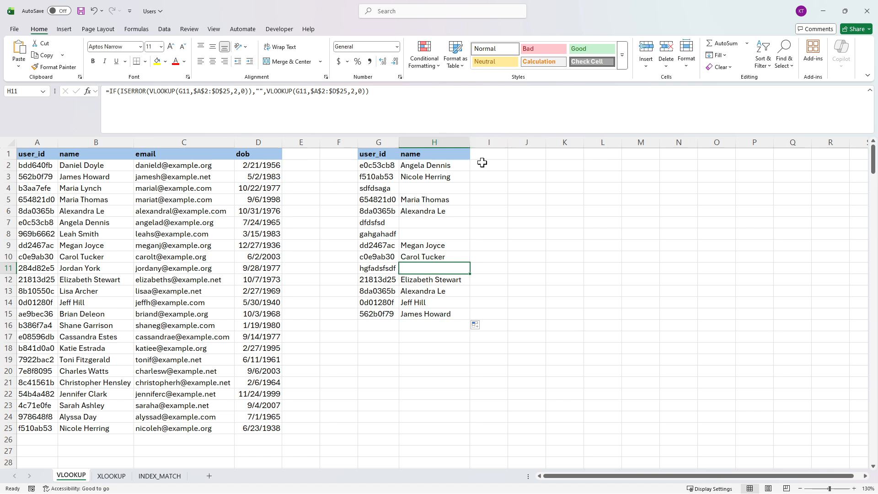
Step: Add a "dob" header in I1 and begin a VLOOKUP in I2 with G2 as the lookup value
{"action": "left_click", "coordinate": [488, 152]}
{"action": "type", "text": "dob"}
{"action": "key", "text": "Return"}
{"action": "type", "text": "=VLOOKUP("}
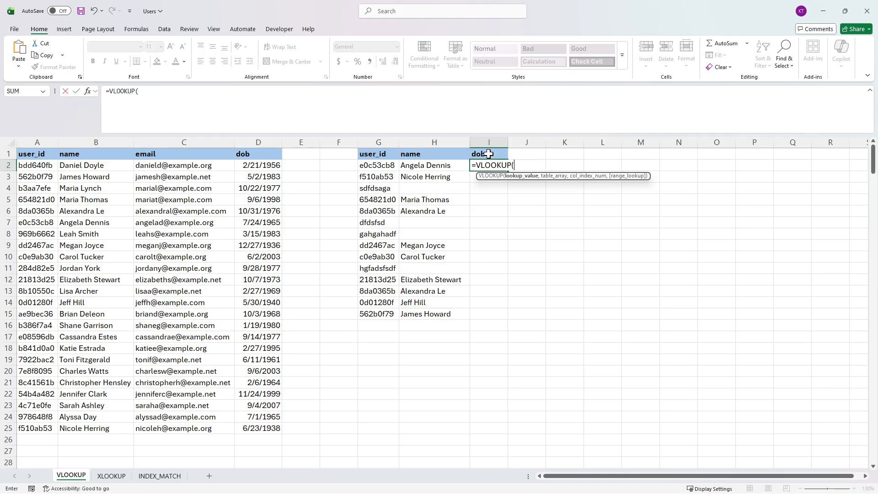
{"action": "type", "text": "g2,"}
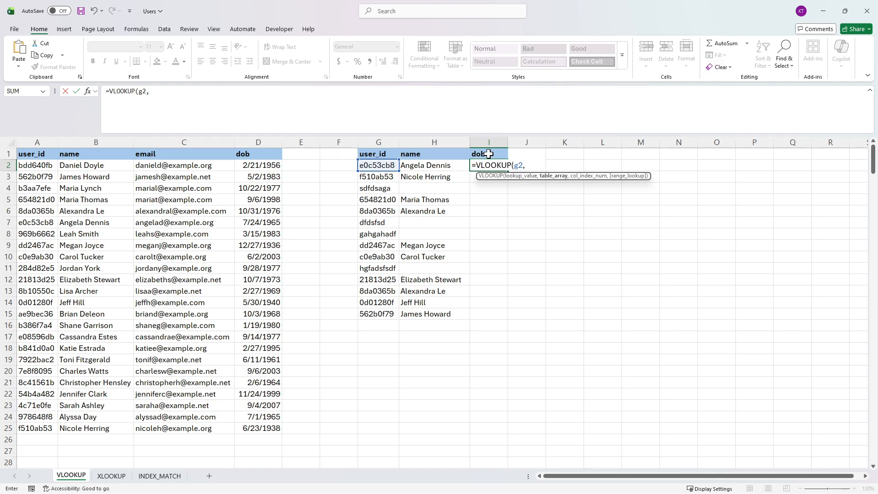
Step: Complete the I2 VLOOKUP with the absolute table range $A$2:$D$25, column index 4 and exact match 0
{"action": "left_click_drag", "start_coordinate": [36, 167], "coordinate": [260, 430]}
{"action": "left_click_drag", "start_coordinate": [167, 91], "coordinate": [147, 91]}
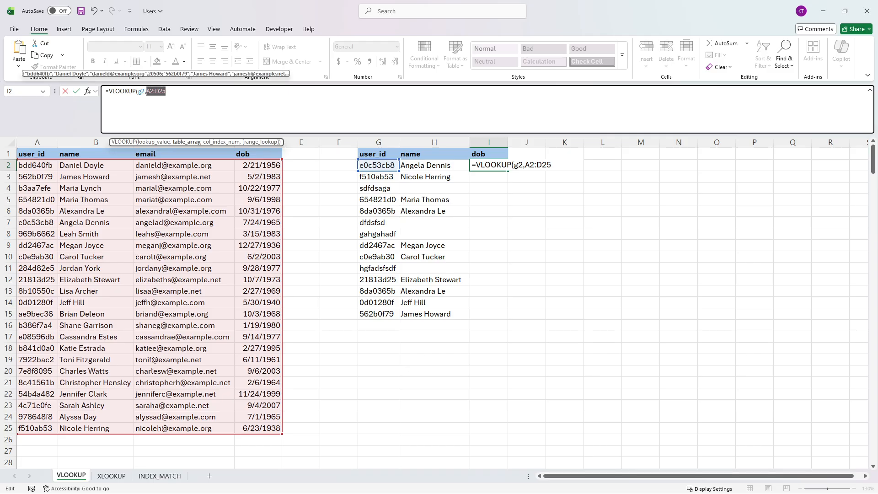
{"action": "key", "text": "F4"}
{"action": "key", "text": "Right"}
{"action": "type", "text": ","}
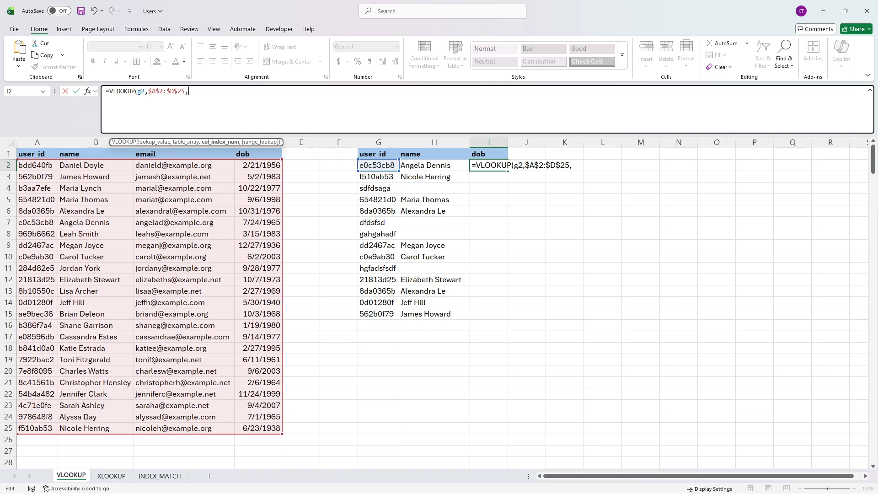
{"action": "type", "text": "4,0"}
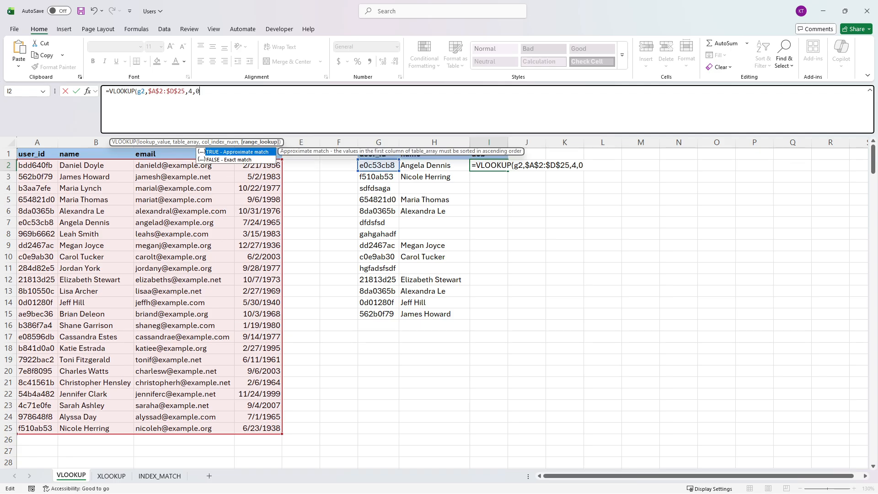
{"action": "type", "text": ")"}
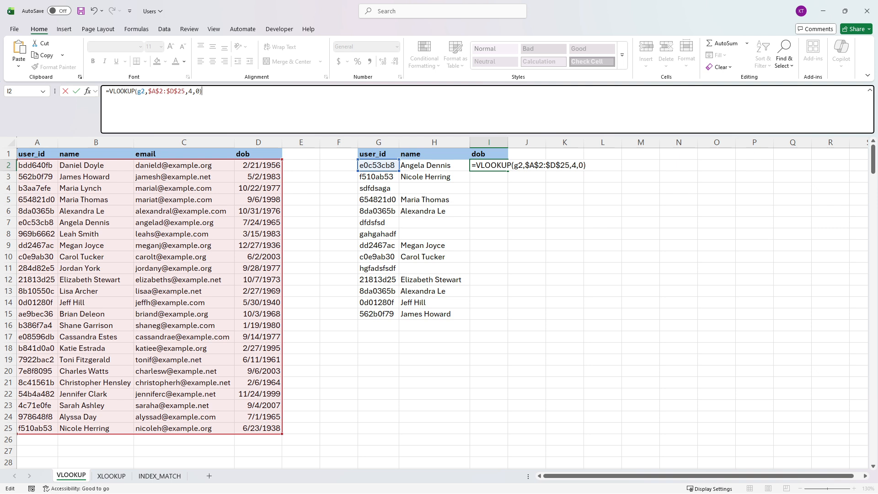
{"action": "key", "text": "Return"}
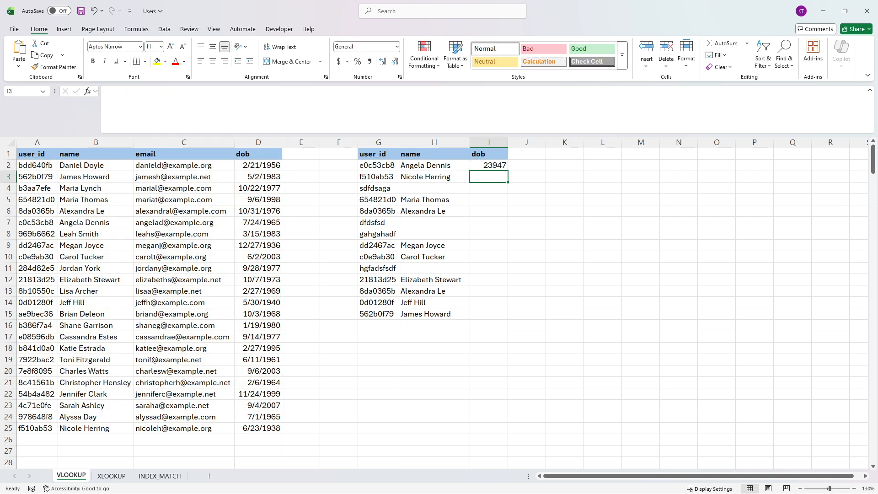
Step: Try the Short Date number format on the lookup result in I2 and undo it
{"action": "left_click", "coordinate": [491, 164]}
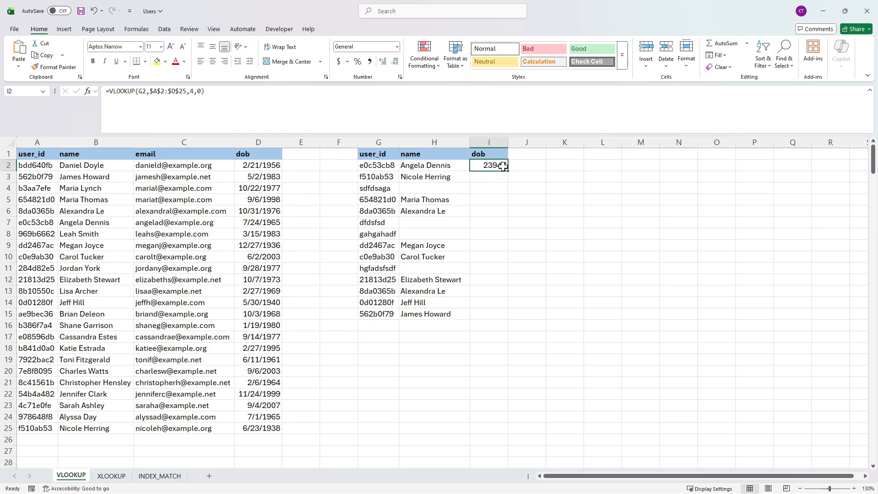
{"action": "left_click", "coordinate": [397, 47]}
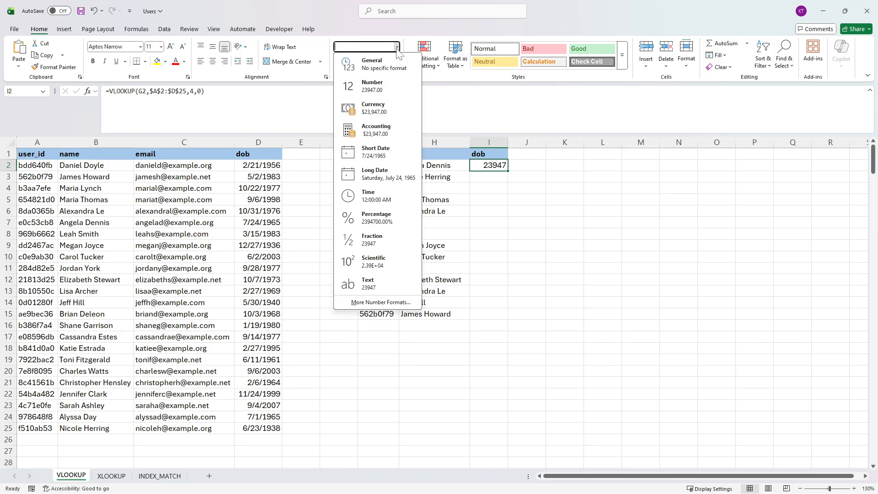
{"action": "left_click", "coordinate": [390, 154]}
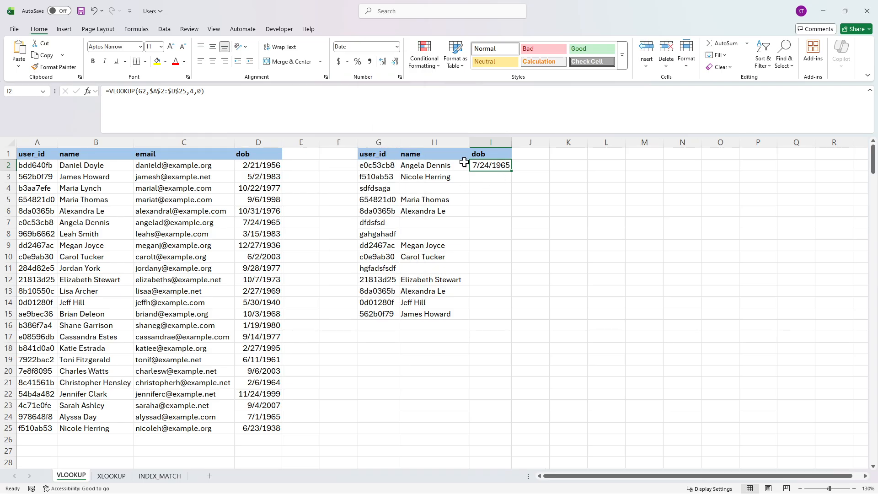
{"action": "left_click", "coordinate": [397, 46]}
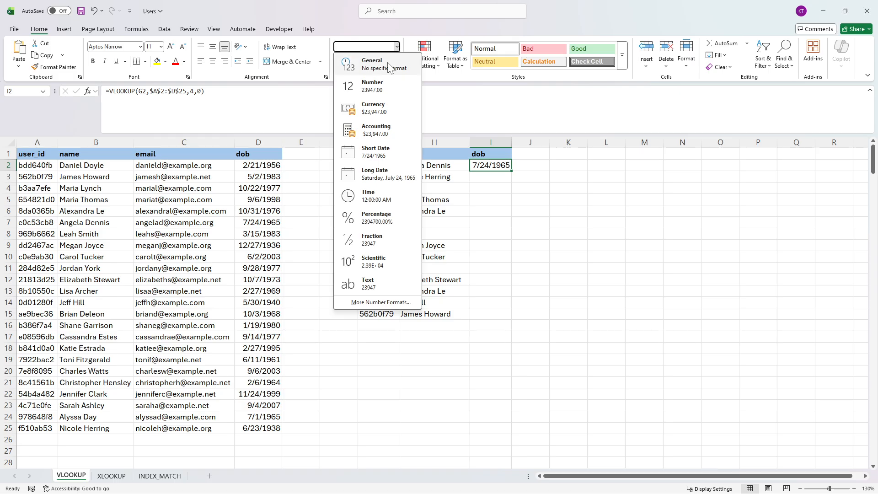
{"action": "left_click", "coordinate": [493, 185]}
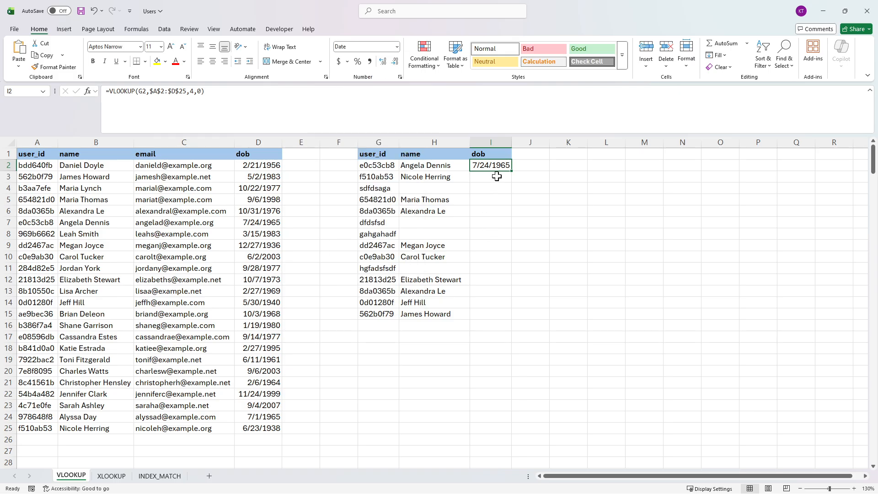
{"action": "key", "text": "ctrl+z"}
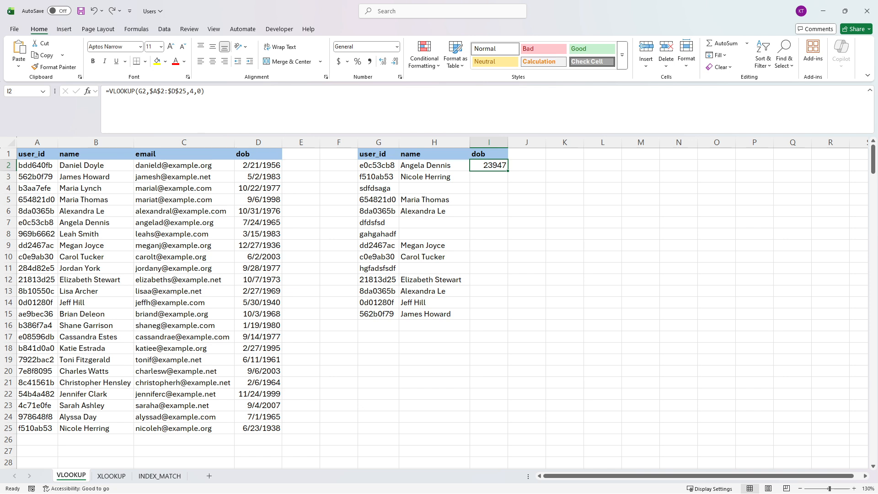
Step: Wrap the VLOOKUP in I2 in a TEXT function with the format "dd-mmm-yyyy"
{"action": "left_click", "coordinate": [110, 92]}
{"action": "type", "text": "text("}
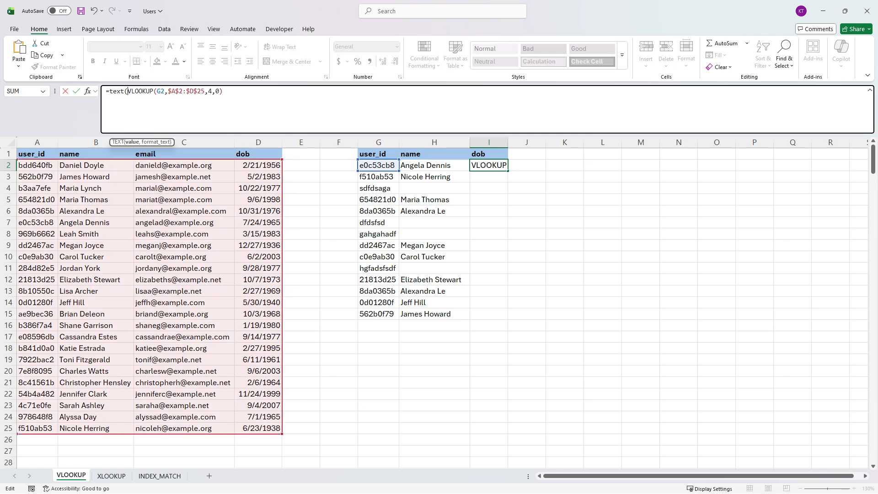
{"action": "left_click", "coordinate": [223, 92]}
{"action": "type", "text": ","}
{"action": "type", "text": "\"dd-mm"}
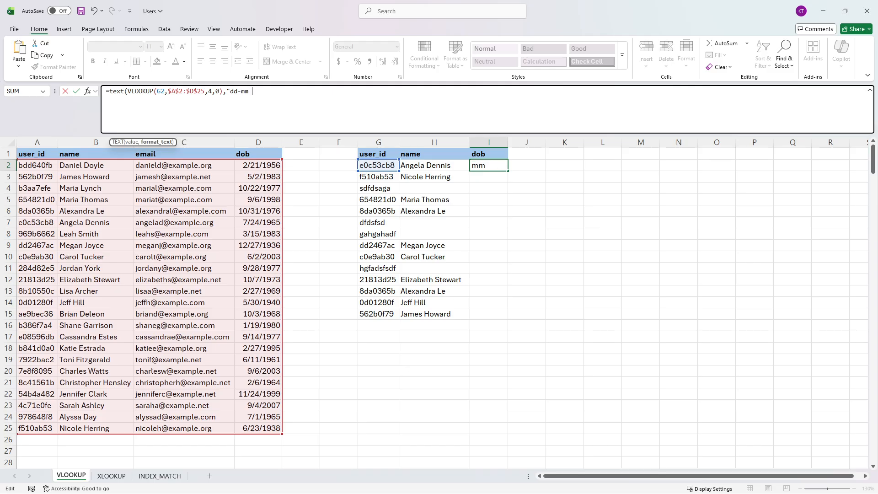
{"action": "type", "text": "m-yyyy\")"}
{"action": "key", "text": "Return"}
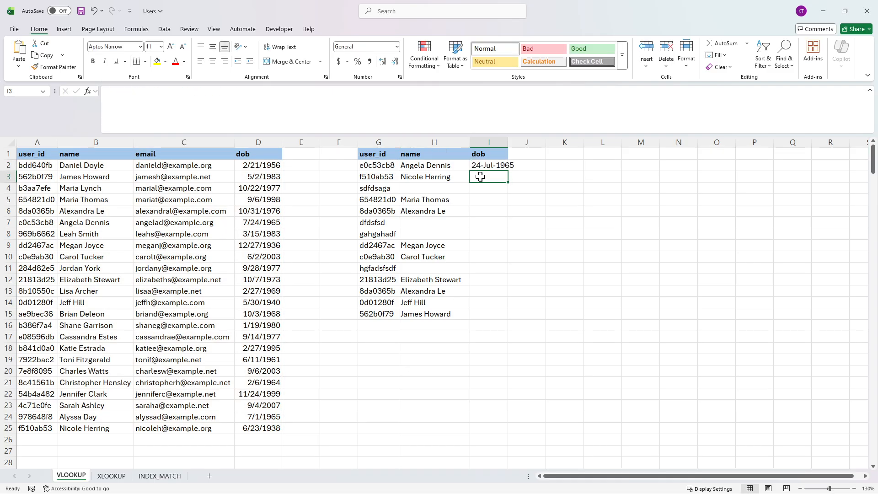
Step: Autofit column I to its contents and fill the I2 formula down to I15
{"action": "double_click", "coordinate": [508, 142]}
{"action": "left_click", "coordinate": [511, 166]}
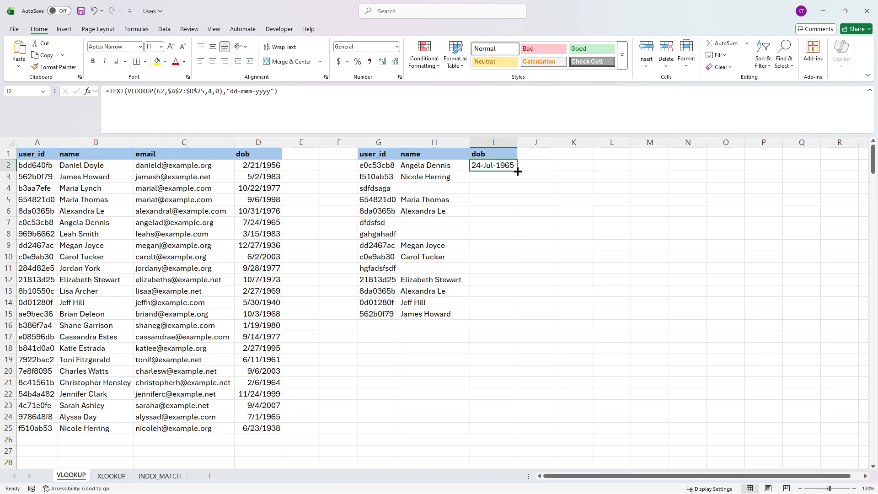
{"action": "double_click", "coordinate": [517, 171]}
Step: Examine the filled dob formulas in column I and the user_id lookup values in column G
{"action": "left_click_drag", "start_coordinate": [505, 199], "coordinate": [503, 165]}
{"action": "left_click", "coordinate": [504, 165]}
{"action": "left_click", "coordinate": [504, 178]}
{"action": "left_click", "coordinate": [504, 201]}
{"action": "left_click", "coordinate": [503, 211]}
{"action": "left_click", "coordinate": [498, 245]}
{"action": "left_click", "coordinate": [502, 258]}
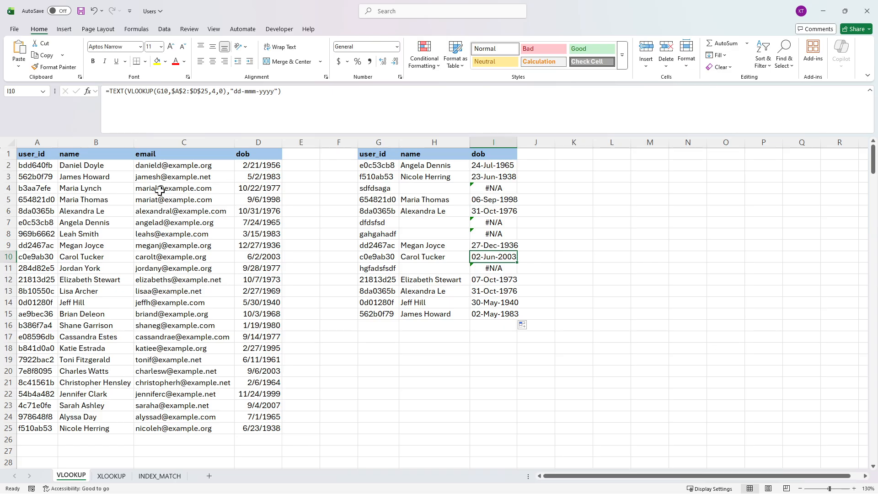
{"action": "left_click", "coordinate": [374, 142]}
{"action": "left_click", "coordinate": [380, 166]}
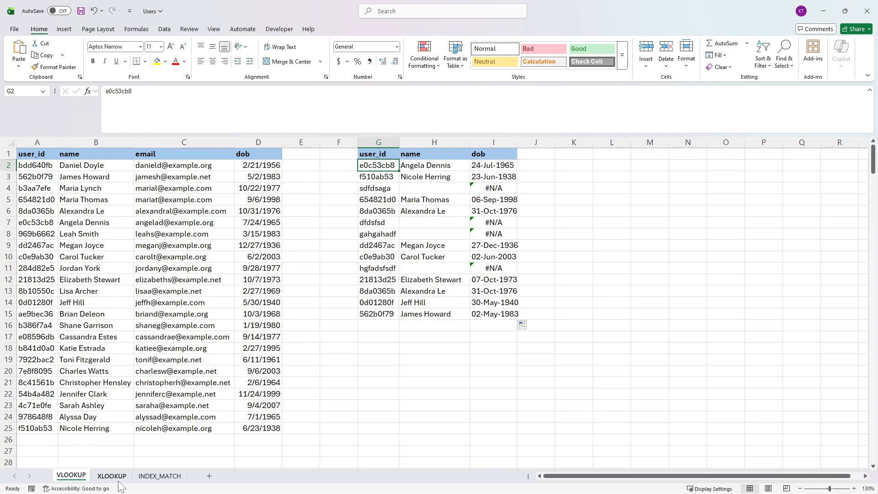
Step: Open the XLOOKUP sheet and add an "email" header in H1
{"action": "left_click", "coordinate": [114, 477]}
{"action": "left_click", "coordinate": [147, 168]}
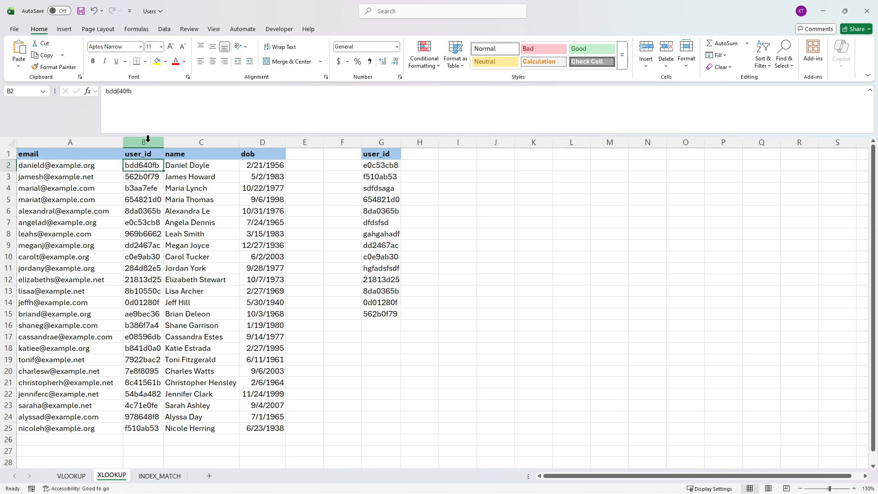
{"action": "left_click", "coordinate": [147, 142]}
{"action": "left_click", "coordinate": [411, 156]}
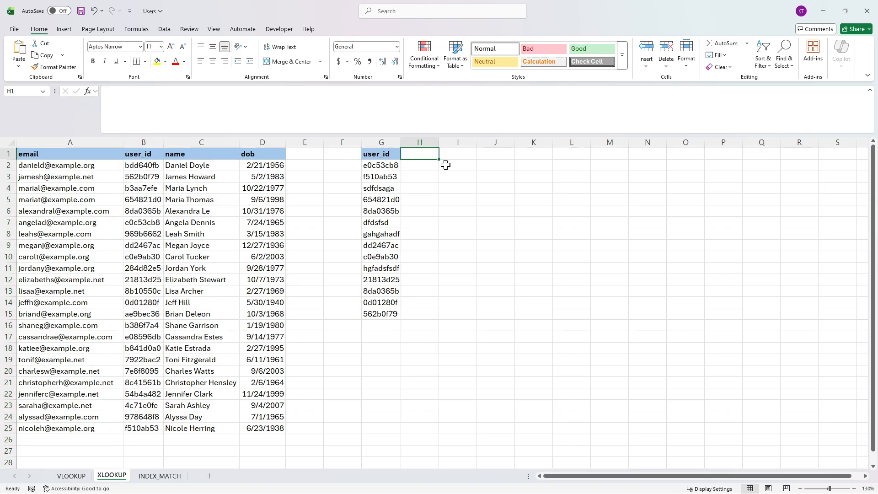
{"action": "left_click", "coordinate": [51, 153]}
{"action": "left_click", "coordinate": [414, 154]}
{"action": "type", "text": "emial"}
{"action": "key", "text": "Return"}
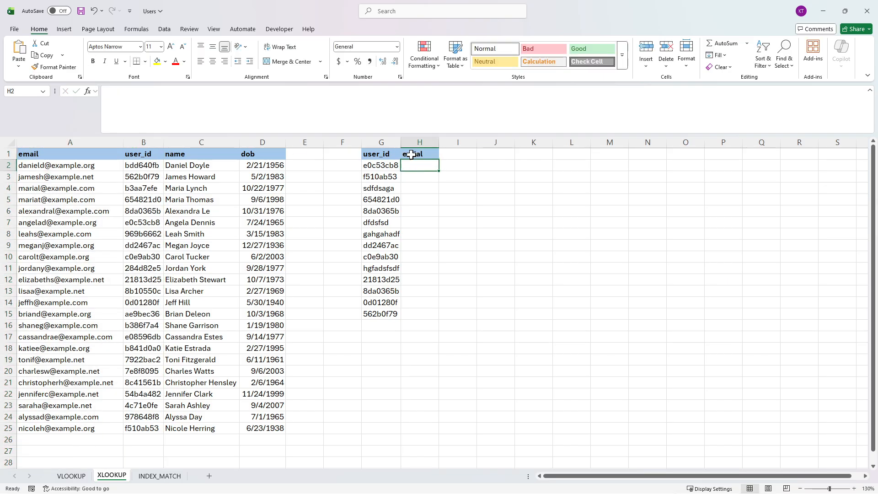
{"action": "left_click", "coordinate": [413, 155]}
{"action": "type", "text": "email"}
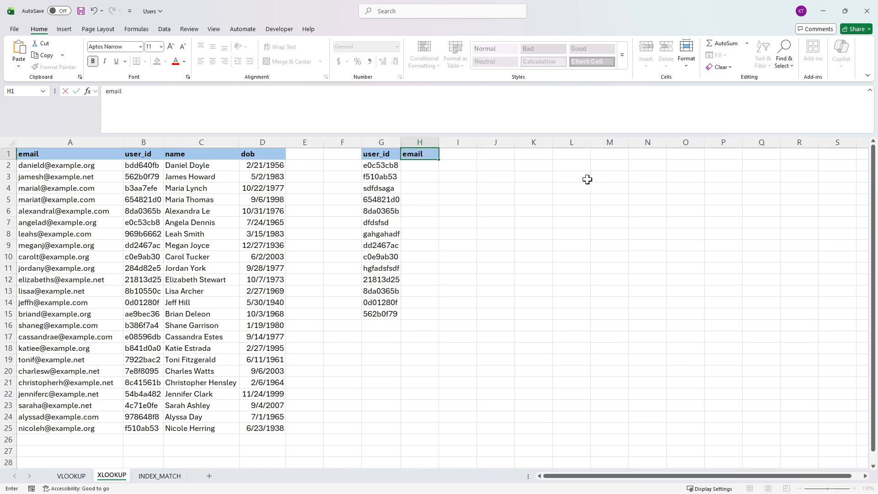
{"action": "key", "text": "Return"}
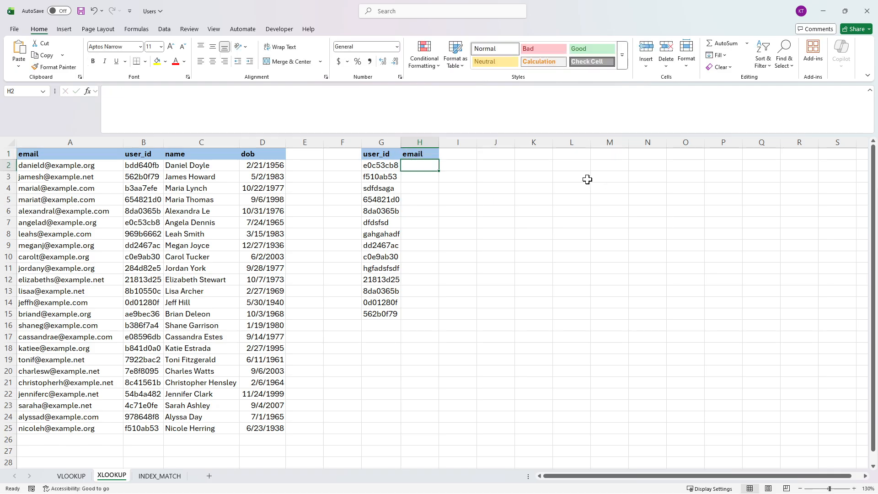
Step: Begin an XLOOKUP in H2 with G2 as the lookup value and the absolute lookup range $B$2:$B$25
{"action": "type", "text": "=XLOOKUP("}
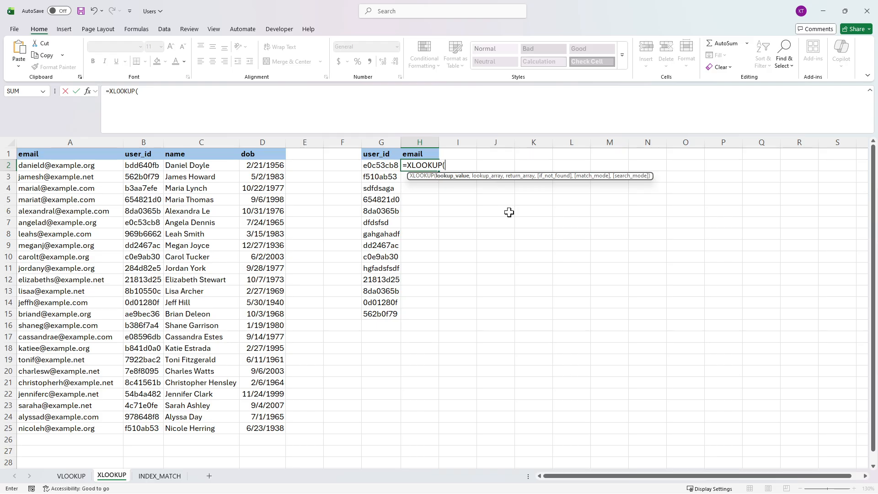
{"action": "type", "text": "g2,"}
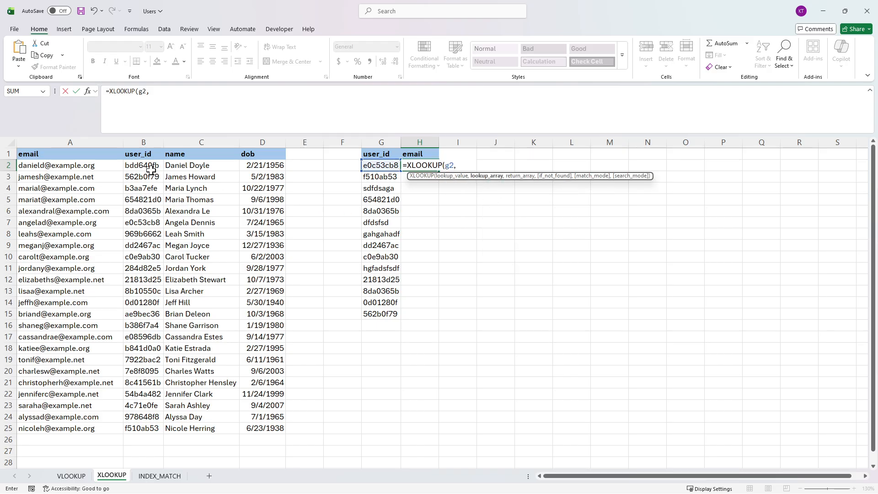
{"action": "left_click_drag", "start_coordinate": [145, 166], "coordinate": [145, 430]}
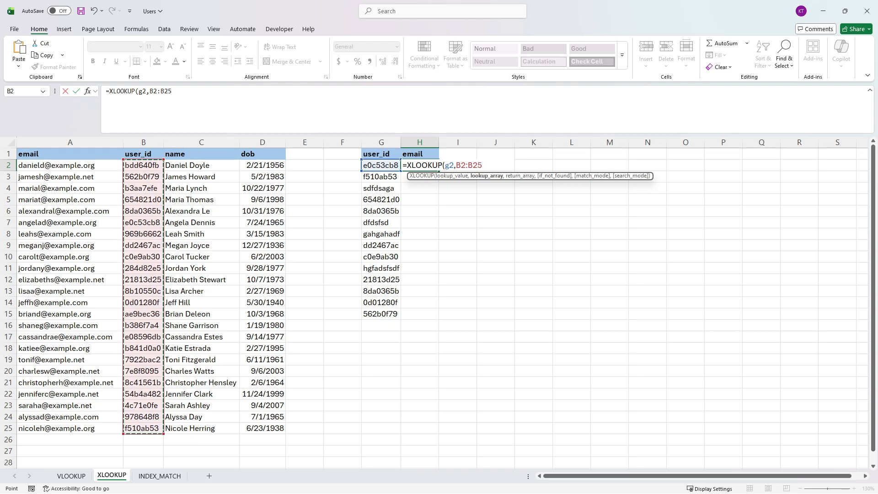
{"action": "left_click_drag", "start_coordinate": [171, 92], "coordinate": [146, 91]}
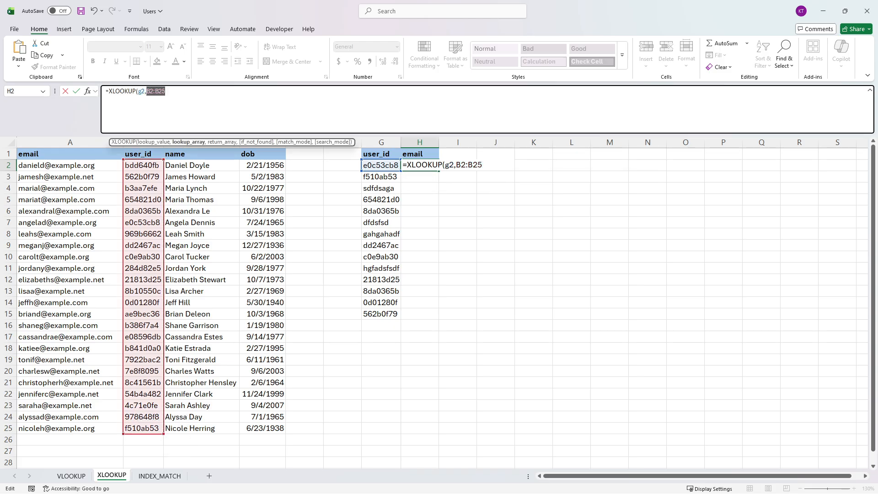
{"action": "key", "text": "F4"}
{"action": "key", "text": "Right"}
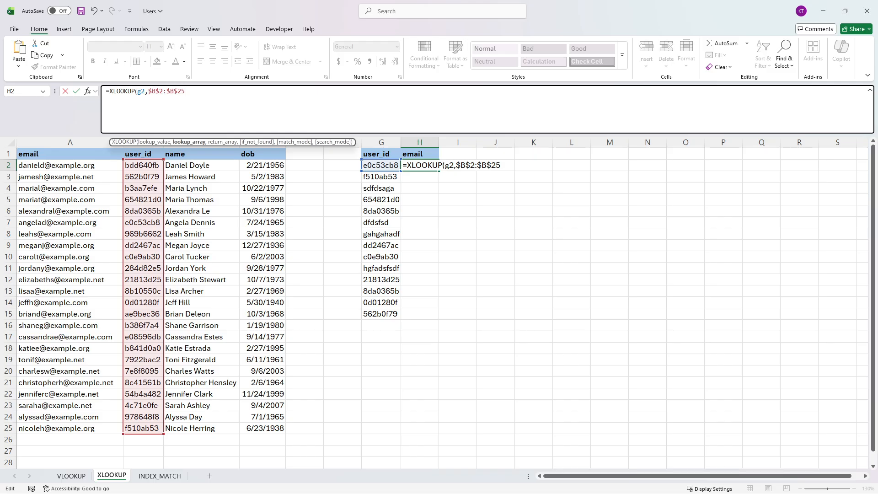
{"action": "type", "text": ","}
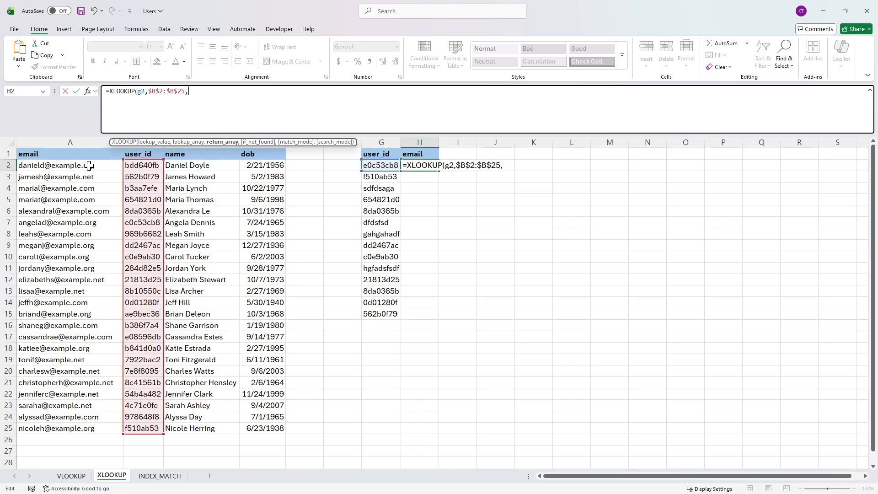
Step: Complete the H2 XLOOKUP with the absolute return range $A$2:$A$25
{"action": "left_click_drag", "start_coordinate": [88, 166], "coordinate": [77, 433]}
{"action": "left_click_drag", "start_coordinate": [211, 92], "coordinate": [186, 91]}
{"action": "key", "text": "F4"}
{"action": "key", "text": "End"}
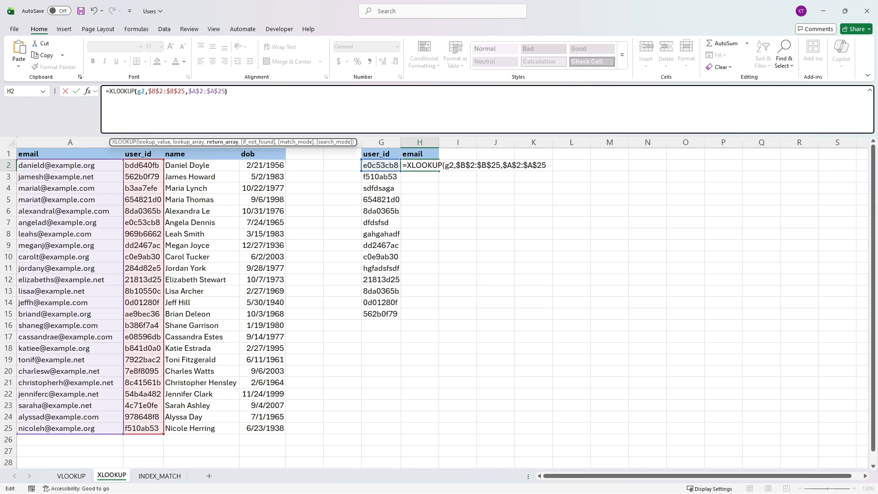
{"action": "key", "text": "Return"}
Step: Fill the H2 XLOOKUP down to H15 and autofit column H to its contents
{"action": "left_click", "coordinate": [425, 167]}
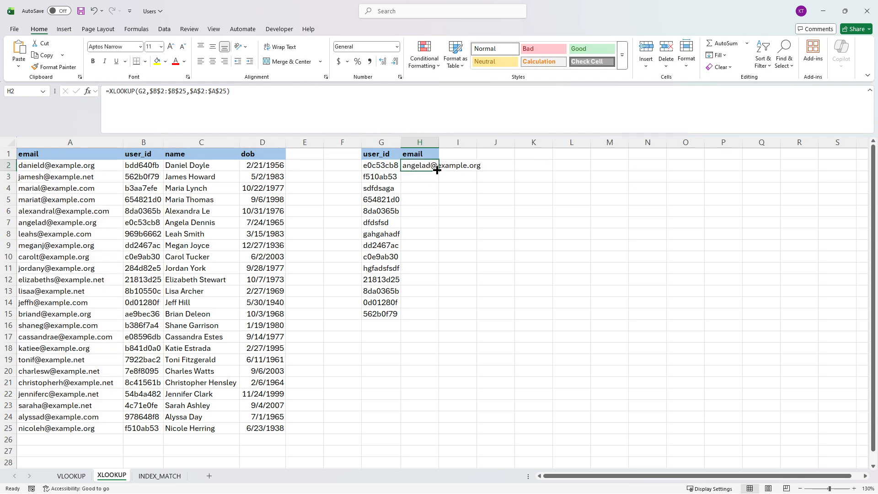
{"action": "double_click", "coordinate": [436, 170]}
{"action": "double_click", "coordinate": [439, 142]}
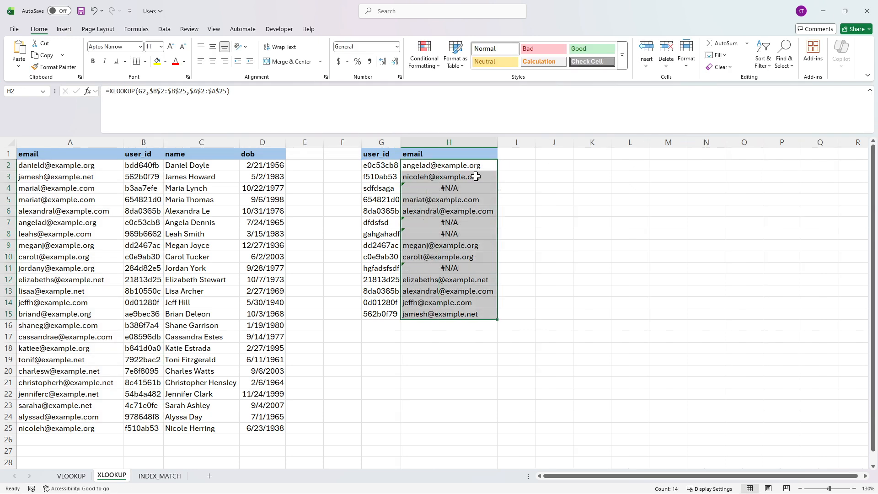
Step: Add "User does not exist" as the if_not_found argument of the H2 XLOOKUP and refill the formula down to H15
{"action": "left_click", "coordinate": [468, 166]}
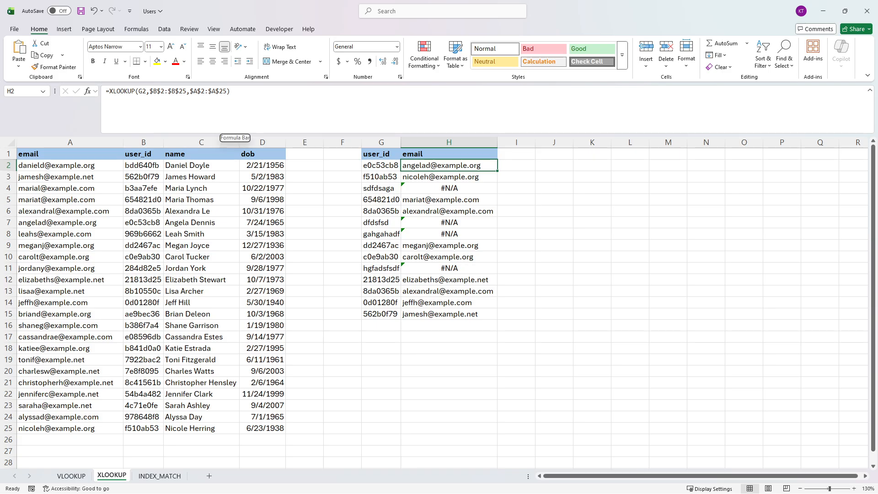
{"action": "left_click", "coordinate": [469, 189]}
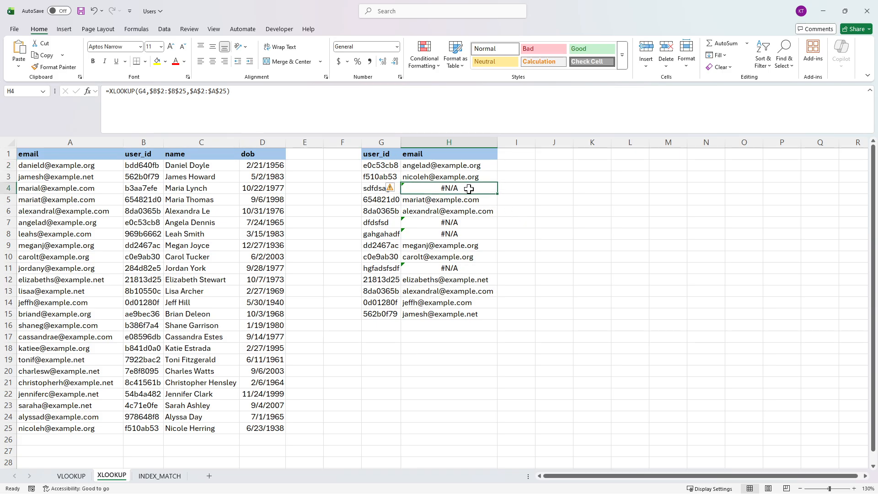
{"action": "left_click", "coordinate": [447, 167]}
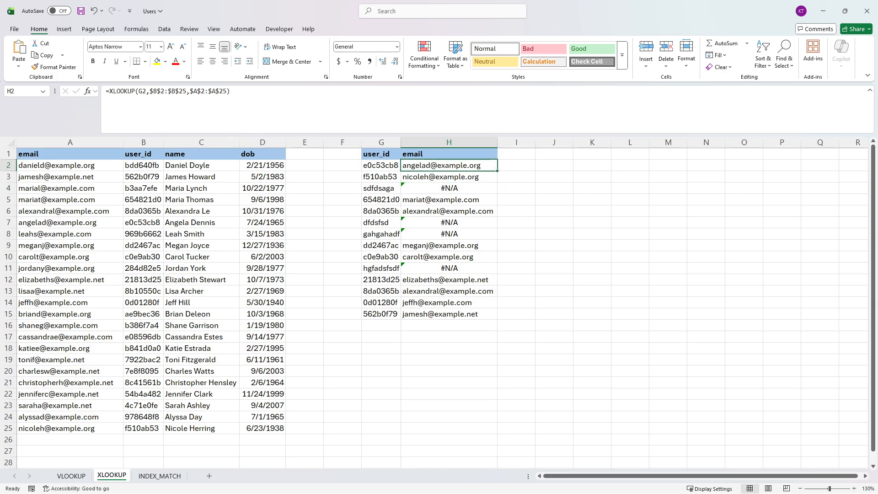
{"action": "key", "text": "F2"}
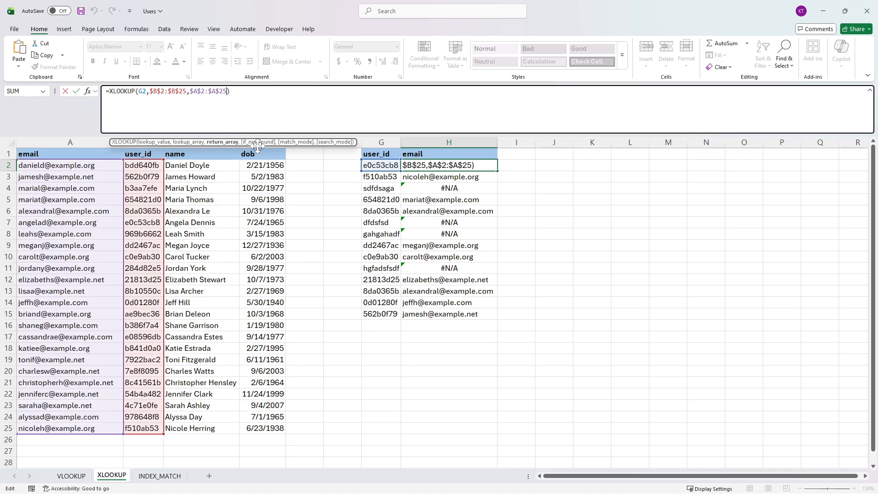
{"action": "type", "text": ","}
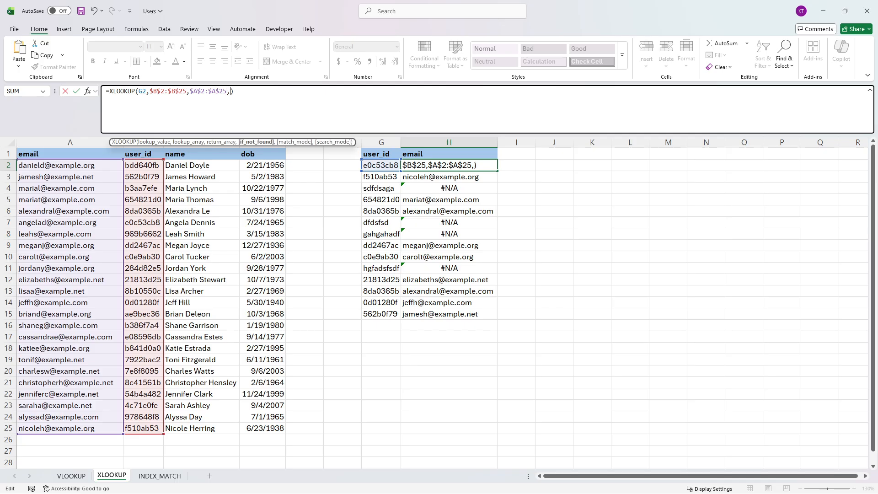
{"action": "type", "text": "\"User does not exist\""}
{"action": "key", "text": "Return"}
{"action": "left_click", "coordinate": [478, 165]}
{"action": "double_click", "coordinate": [497, 172]}
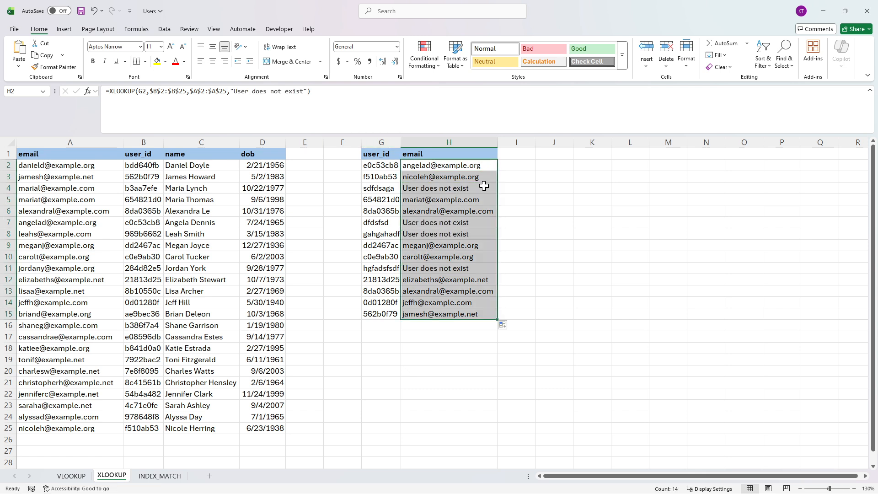
Step: Replace the "User does not exist" text in the H2 XLOOKUP with an empty string and refill the formula down to H15
{"action": "left_click", "coordinate": [460, 188]}
{"action": "left_click", "coordinate": [460, 222]}
{"action": "left_click", "coordinate": [463, 235]}
{"action": "left_click", "coordinate": [459, 162]}
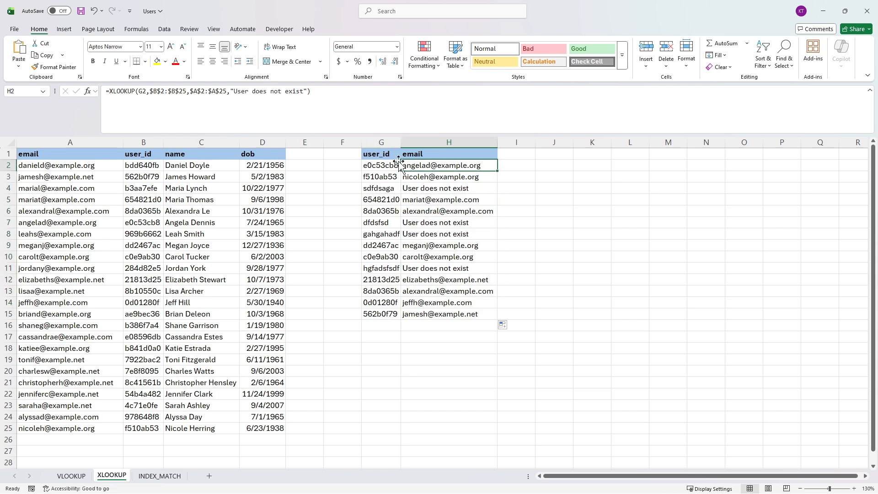
{"action": "left_click_drag", "start_coordinate": [234, 91], "coordinate": [304, 91]}
{"action": "key", "text": "BackSpace"}
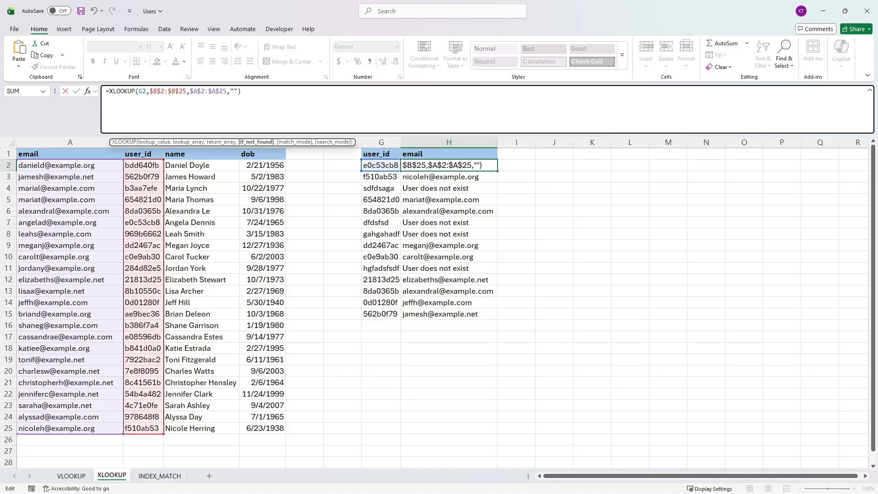
{"action": "left_click", "coordinate": [242, 91]}
{"action": "key", "text": "Return"}
{"action": "left_click", "coordinate": [467, 165]}
{"action": "left_click", "coordinate": [496, 177]}
{"action": "left_click", "coordinate": [493, 167]}
{"action": "double_click", "coordinate": [497, 171]}
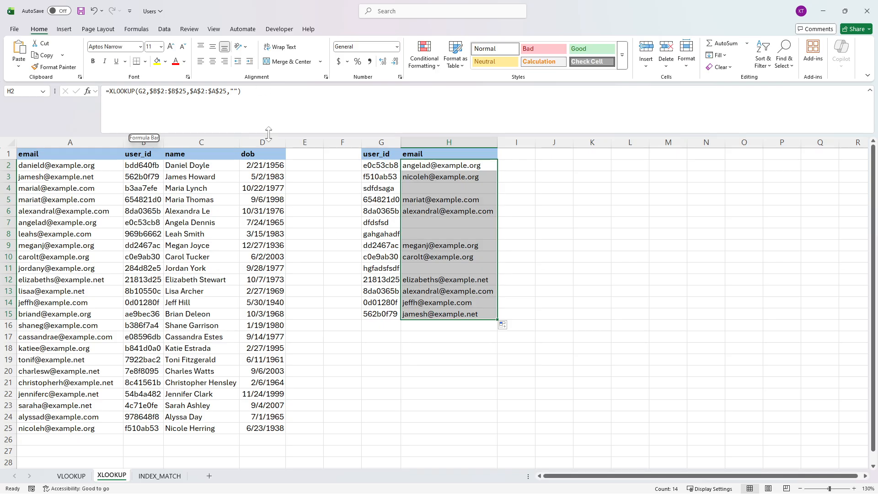
Step: Open the INDEX_MATCH sheet and add an "email" header in H1
{"action": "left_click", "coordinate": [165, 476]}
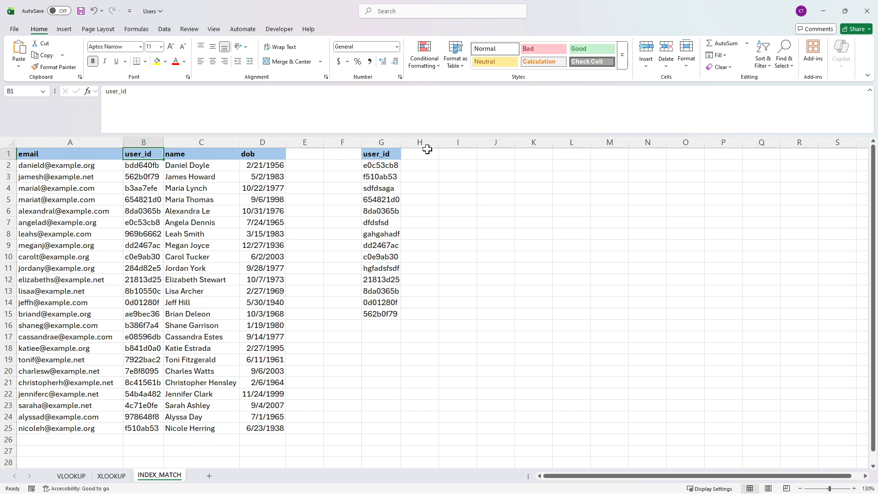
{"action": "left_click", "coordinate": [428, 150]}
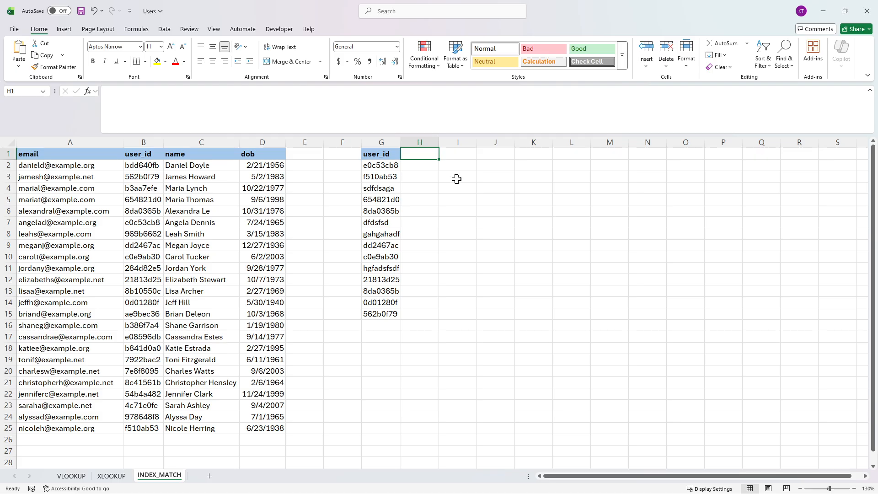
{"action": "type", "text": "email"}
{"action": "key", "text": "Tab"}
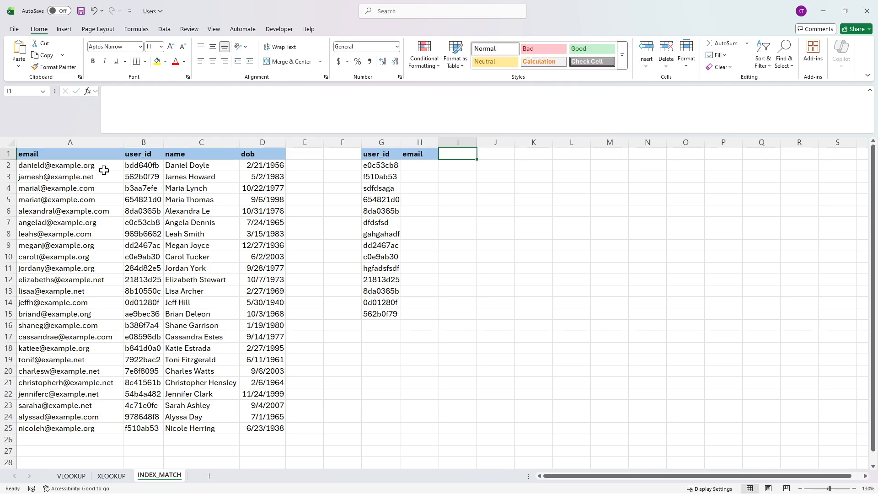
Step: Start a MATCH formula in H2 with G2 as the lookup value
{"action": "left_click", "coordinate": [82, 137]}
{"action": "left_click", "coordinate": [145, 137]}
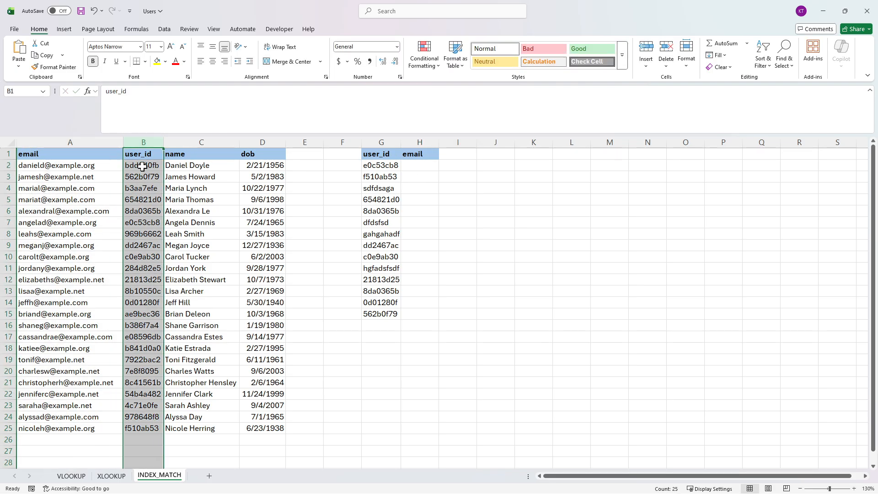
{"action": "left_click", "coordinate": [418, 164]}
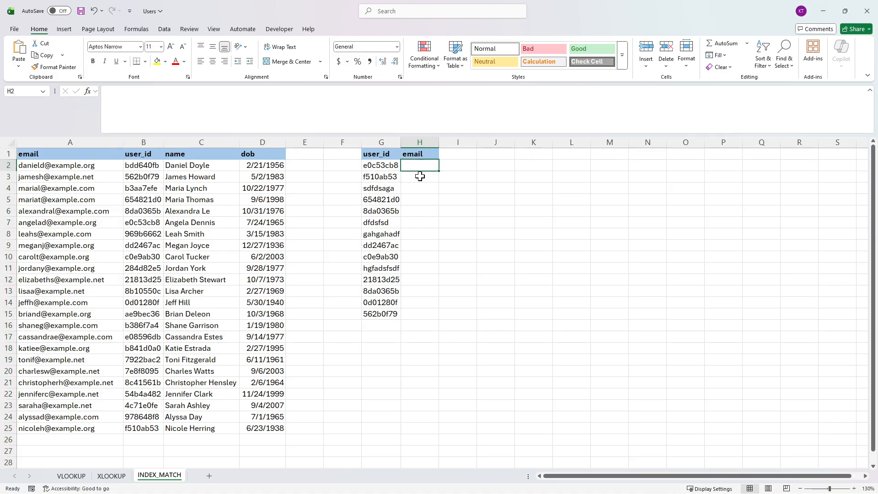
{"action": "left_click", "coordinate": [420, 177]}
{"action": "left_click", "coordinate": [423, 166]}
{"action": "type", "text": "=match("}
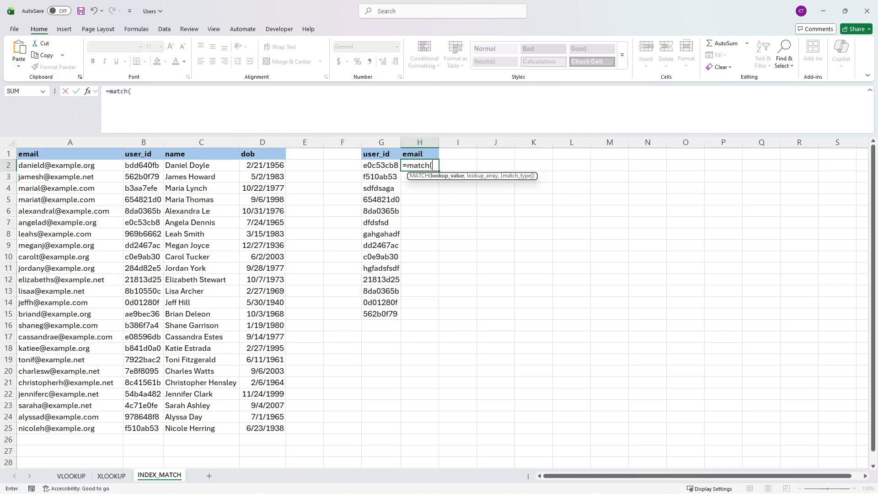
{"action": "key", "text": "BackSpace"}
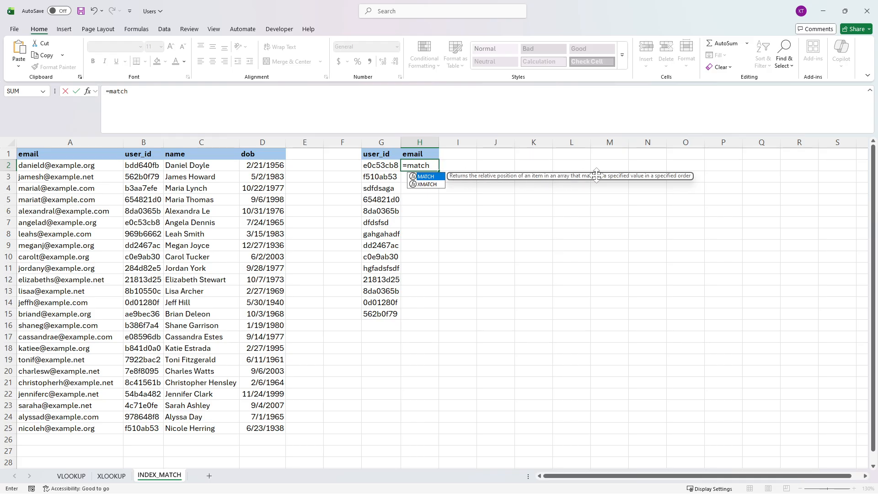
{"action": "type", "text": "("}
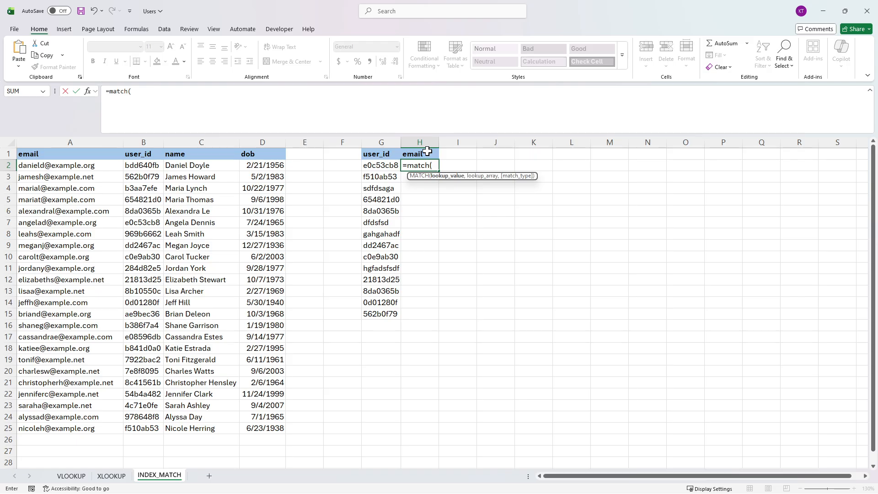
{"action": "type", "text": "g2,"}
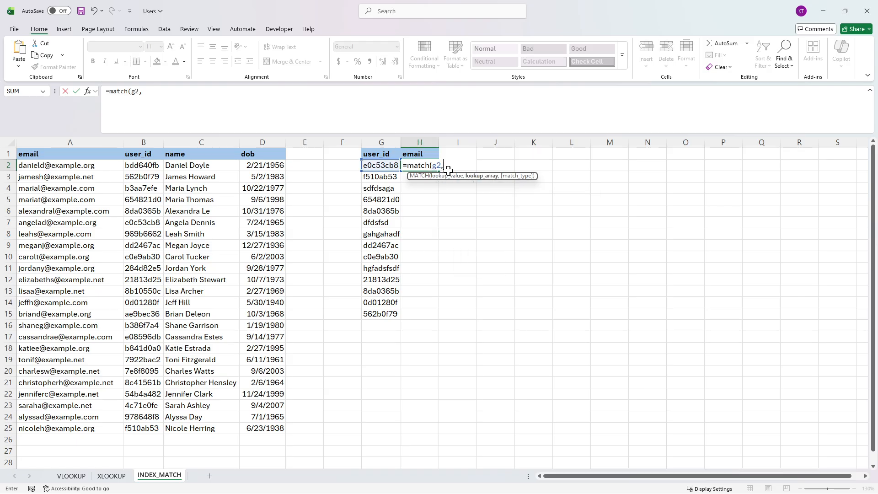
Step: Complete the H2 MATCH formula with the absolute lookup array $B$2:$B$25 and match type 0 for an exact match
{"action": "left_click_drag", "start_coordinate": [137, 165], "coordinate": [142, 428]}
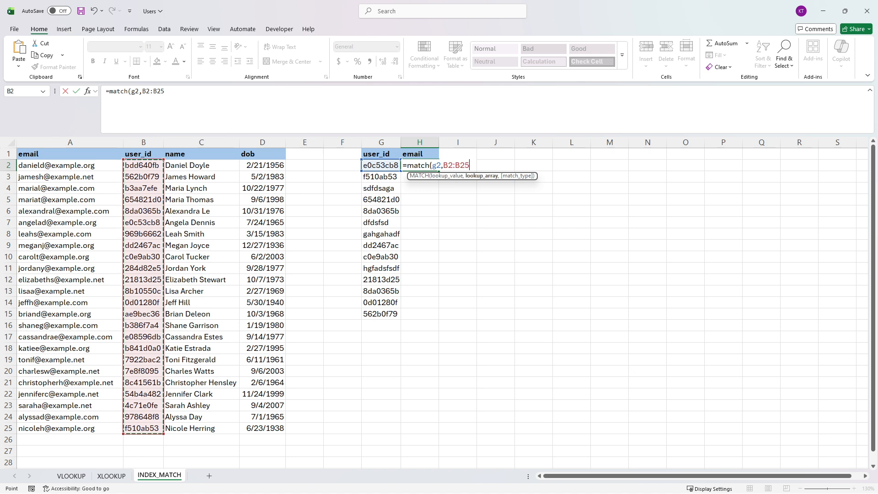
{"action": "left_click", "coordinate": [153, 91]}
{"action": "key", "text": "F4"}
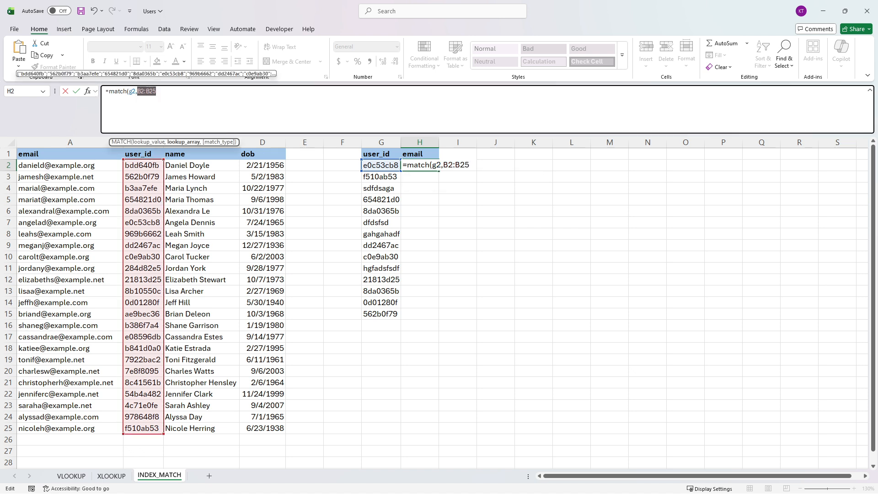
{"action": "key", "text": "Right"}
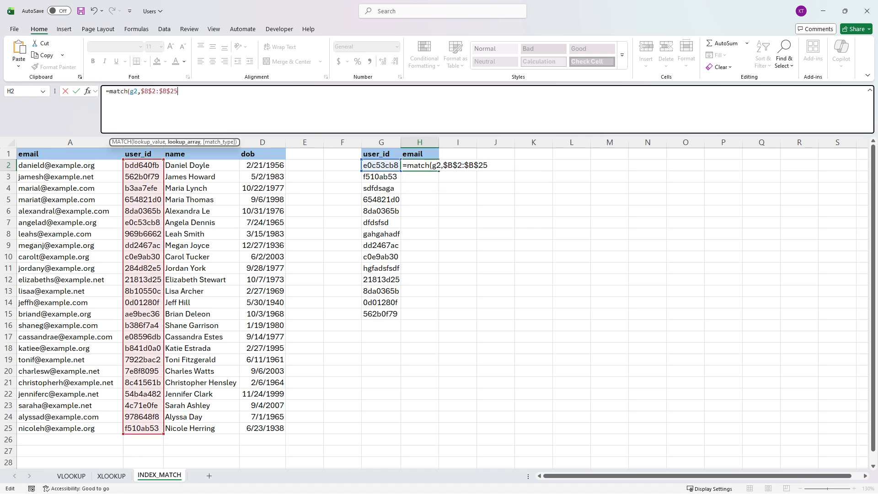
{"action": "type", "text": ","}
{"action": "type", "text": "0)"}
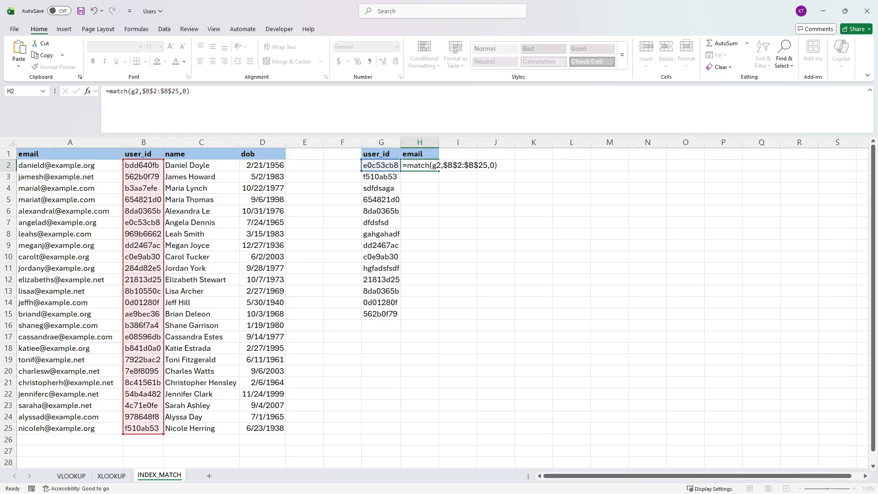
{"action": "key", "text": "Return"}
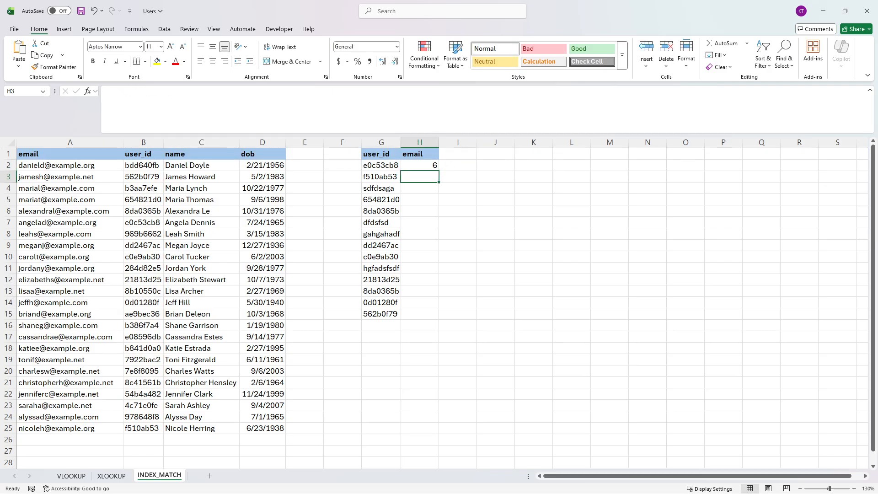
Step: Compare the user_id in G2 with the user_id range B2:B25 to check the position returned by MATCH
{"action": "left_click", "coordinate": [414, 165]}
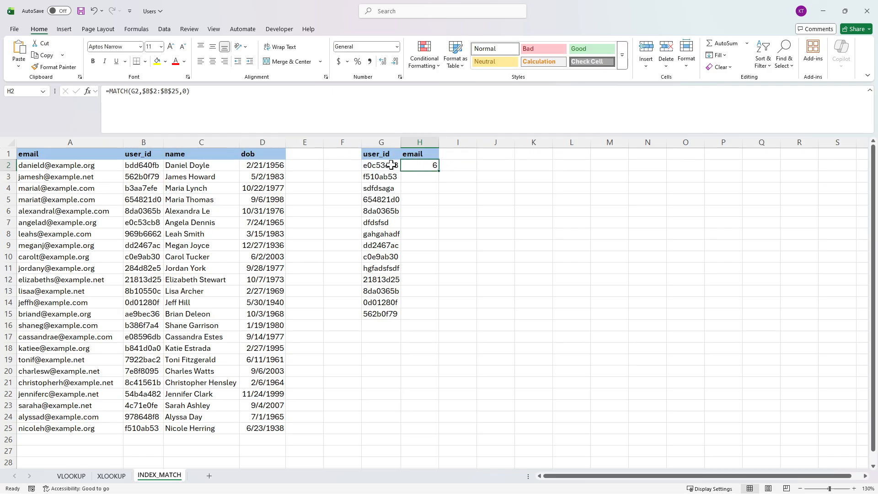
{"action": "left_click", "coordinate": [392, 165]}
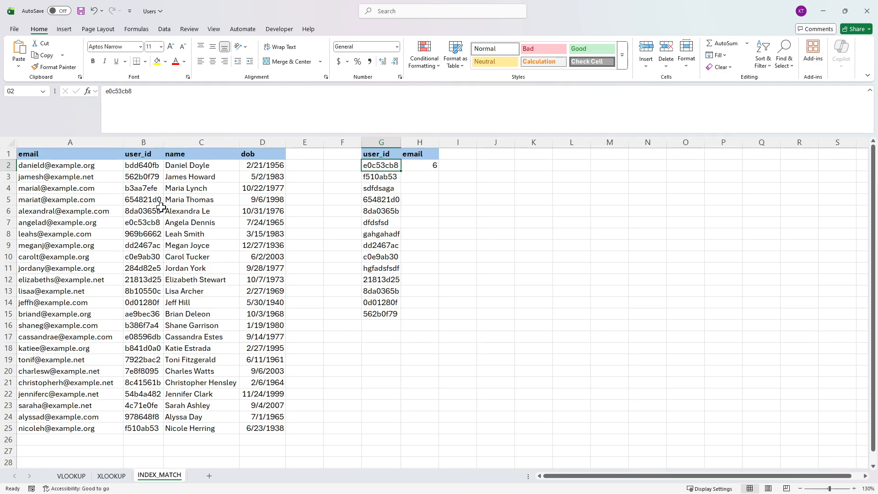
{"action": "left_click_drag", "start_coordinate": [147, 164], "coordinate": [138, 245]}
{"action": "left_click_drag", "start_coordinate": [143, 169], "coordinate": [151, 429]}
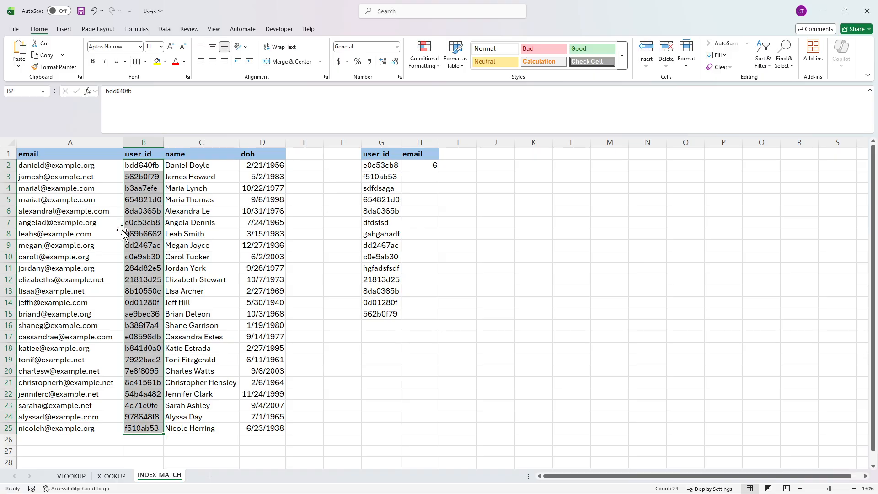
{"action": "left_click", "coordinate": [133, 221]}
{"action": "left_click_drag", "start_coordinate": [143, 153], "coordinate": [254, 152]}
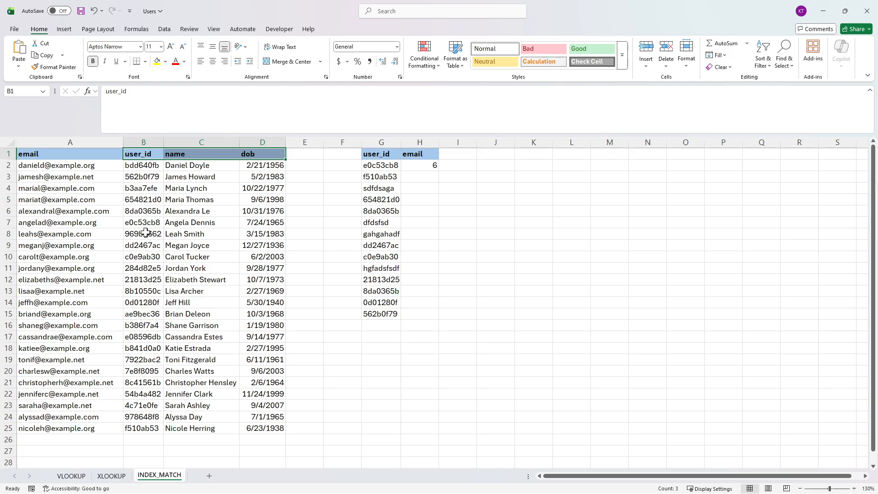
Step: Wrap the H2 MATCH in an INDEX function that returns from the absolute email range $A$2:$A$25
{"action": "left_click", "coordinate": [418, 165]}
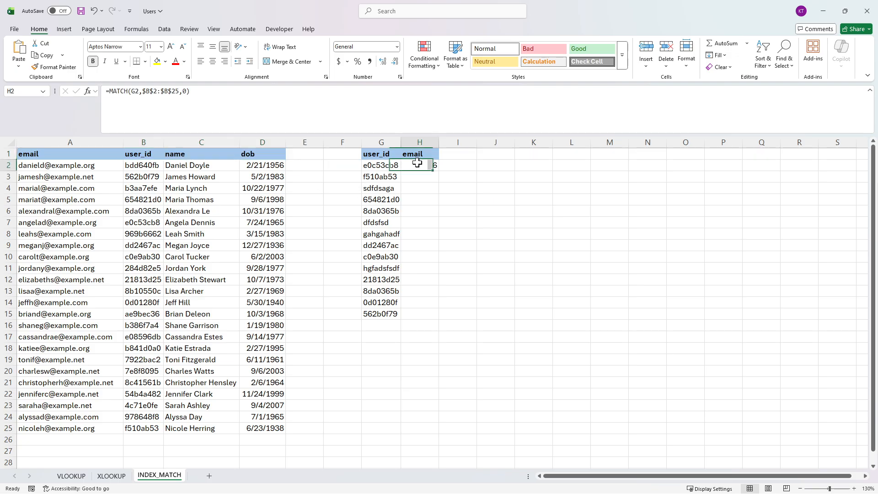
{"action": "left_click", "coordinate": [109, 92]}
{"action": "type", "text": "index("}
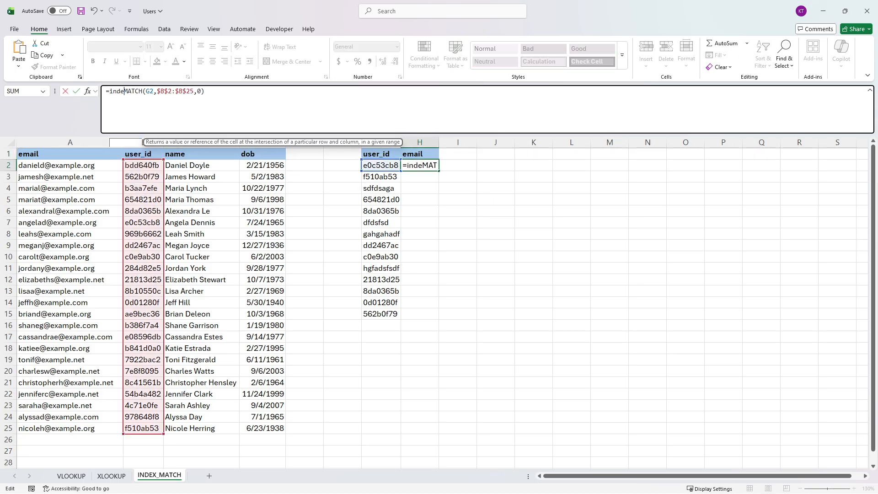
{"action": "left_click_drag", "start_coordinate": [66, 167], "coordinate": [69, 429]}
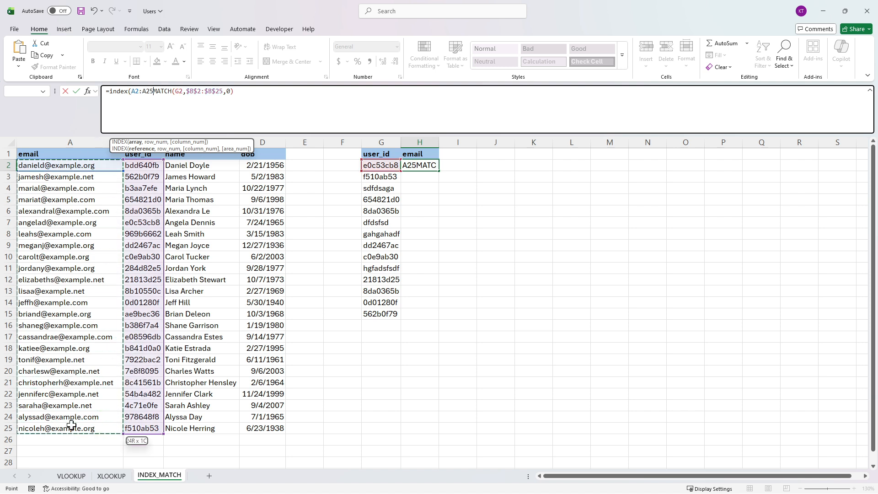
{"action": "type", "text": ","}
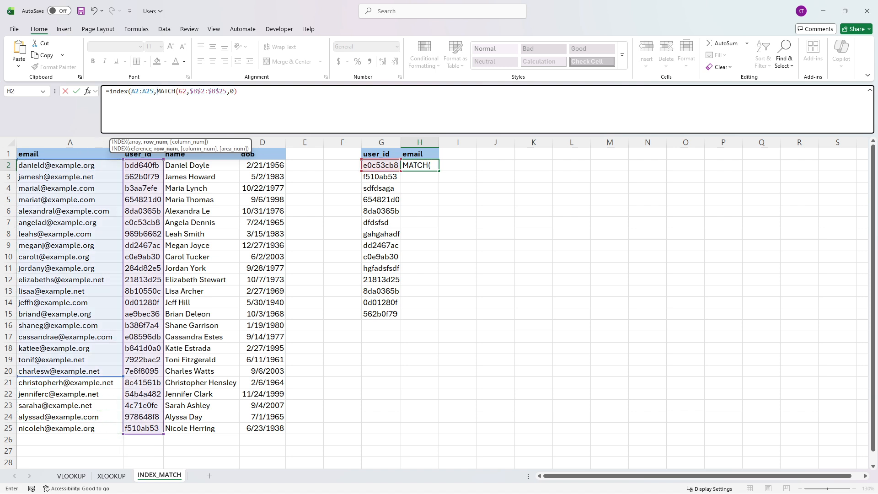
{"action": "left_click_drag", "start_coordinate": [154, 92], "coordinate": [130, 91]}
{"action": "key", "text": "F4"}
{"action": "left_click", "coordinate": [255, 91]}
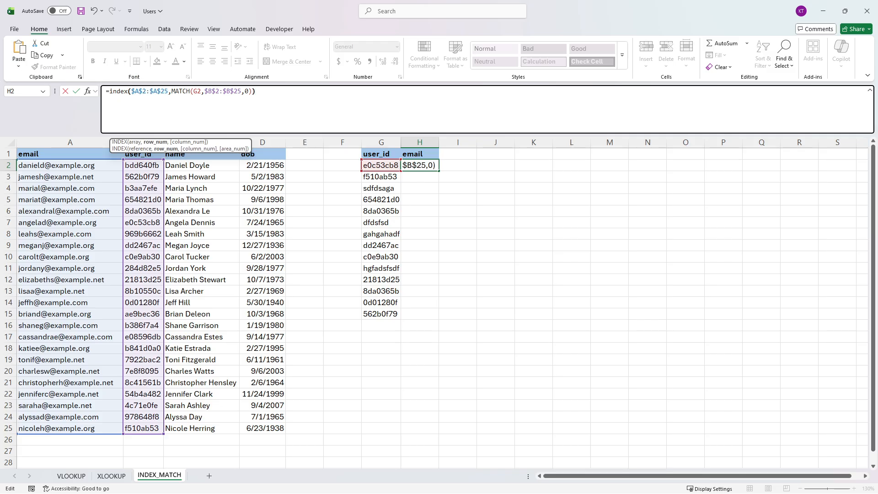
{"action": "key", "text": "Return"}
Step: Fill the H2 INDEX/MATCH formula down to H15 and autofit column H to its contents
{"action": "left_click", "coordinate": [414, 166]}
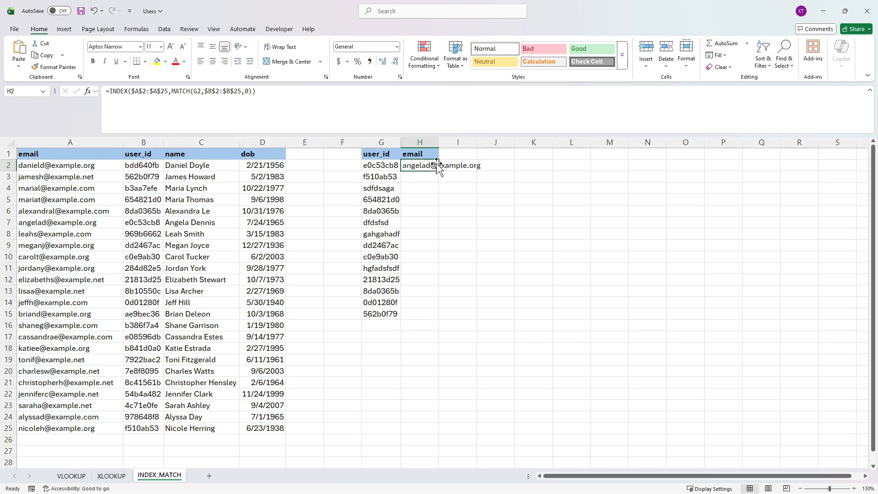
{"action": "double_click", "coordinate": [440, 170]}
{"action": "double_click", "coordinate": [439, 142]}
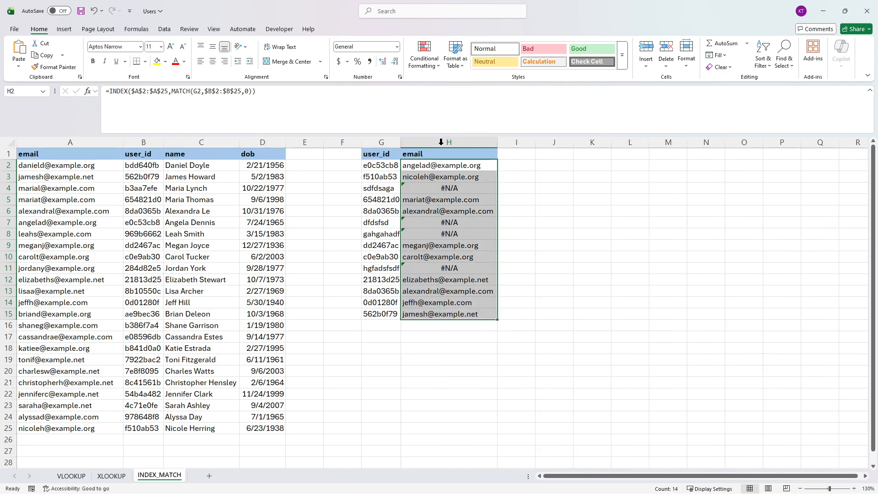
{"action": "left_click", "coordinate": [443, 177]}
{"action": "left_click", "coordinate": [444, 165]}
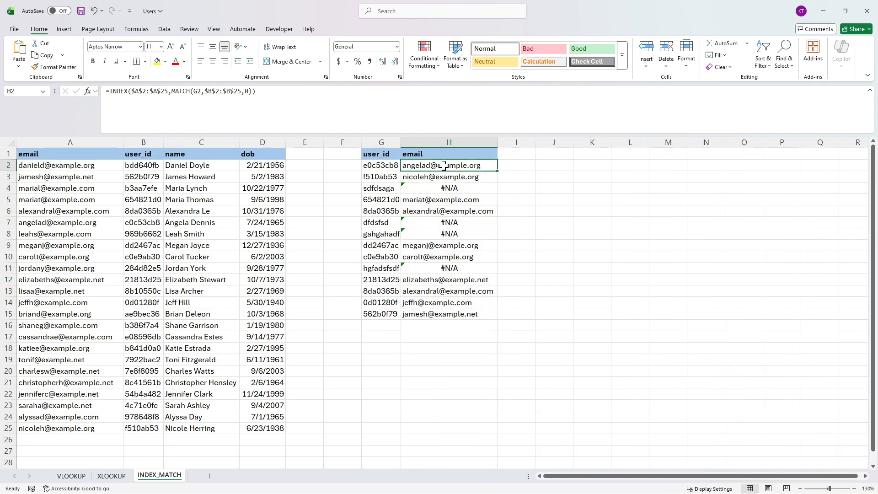